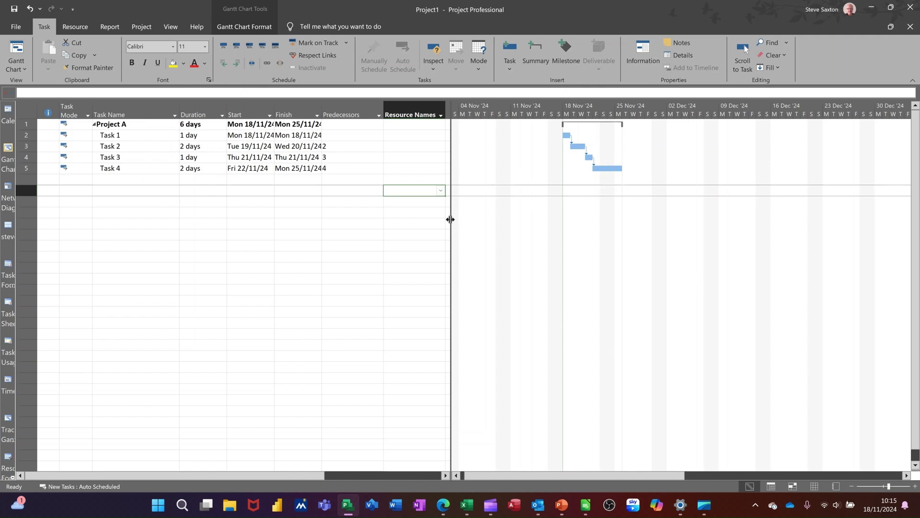
Narrow the task table so it ends at Predecessors, hiding Resource Names and widening the chart
{"action": "left_click_drag", "start_coordinate": [451, 220], "coordinate": [369, 226]}
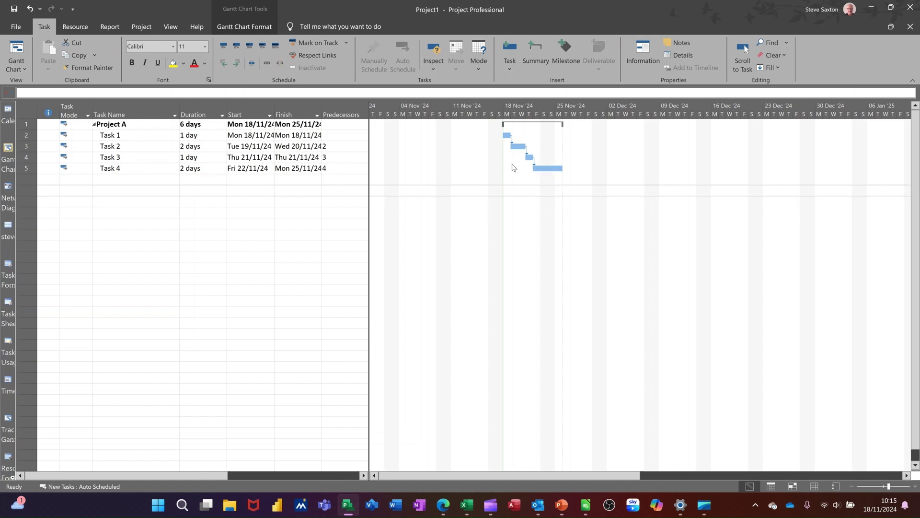
In Bar Styles, set the Task bar's right-side text label to Name
{"action": "left_click", "coordinate": [465, 154]}
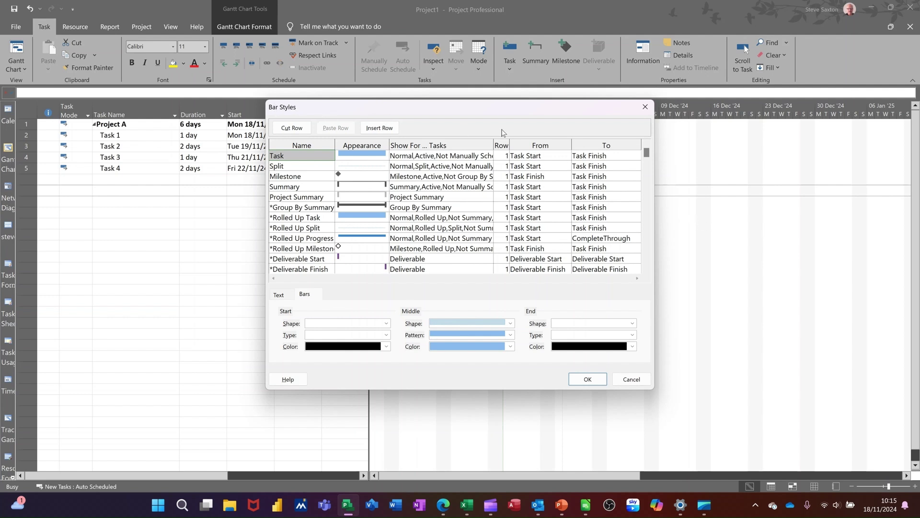
{"action": "left_click", "coordinate": [646, 107]}
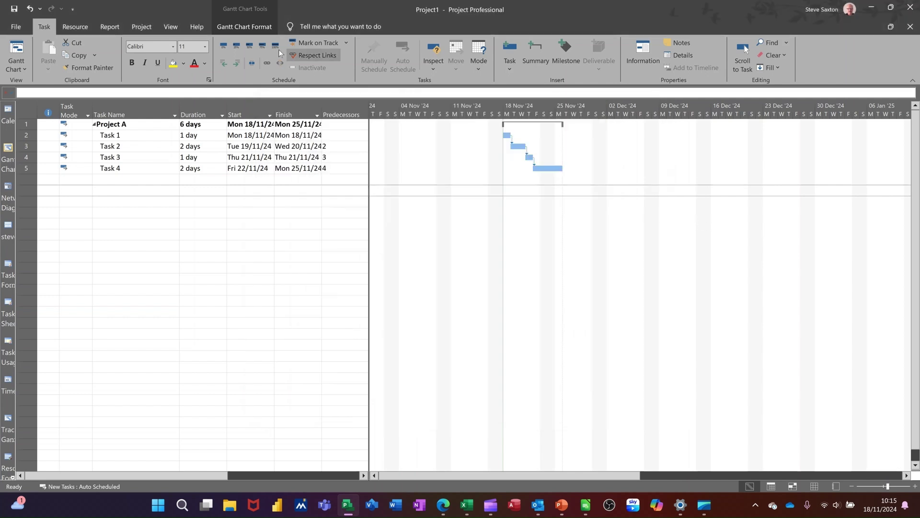
{"action": "left_click", "coordinate": [235, 27]}
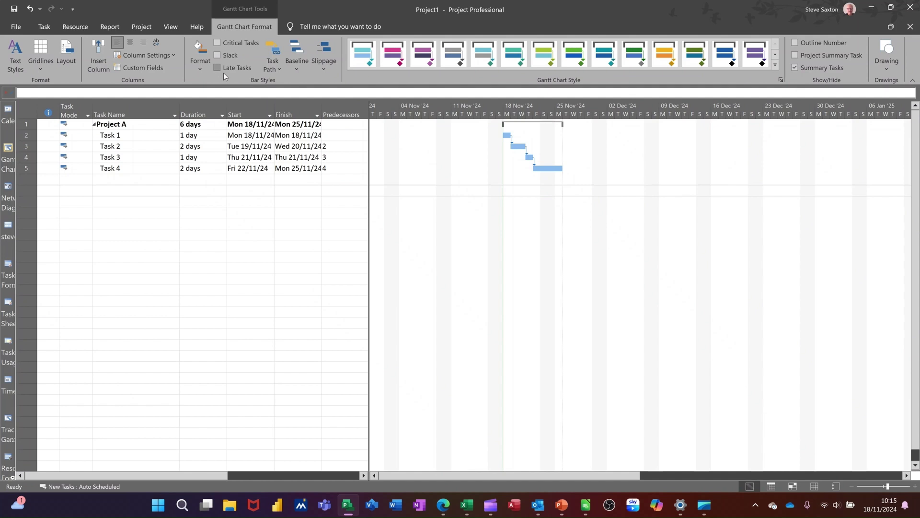
{"action": "left_click", "coordinate": [201, 64]}
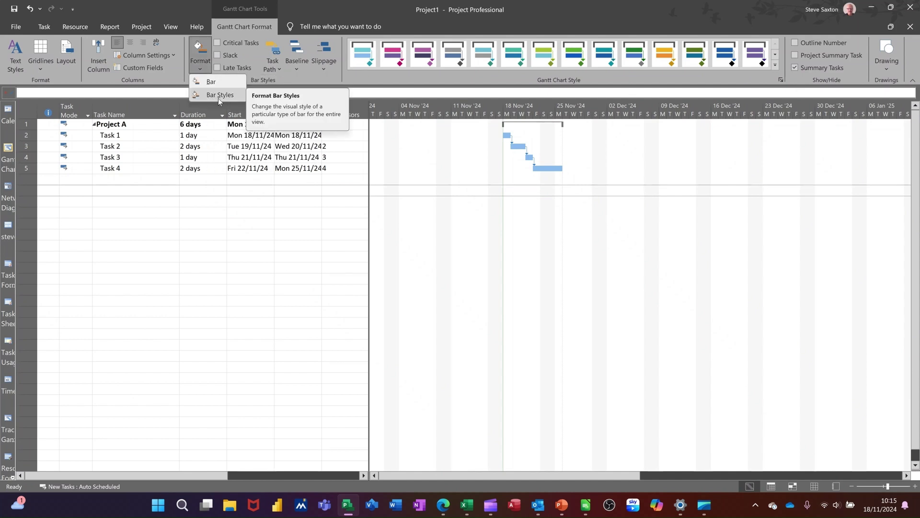
{"action": "left_click", "coordinate": [218, 95]}
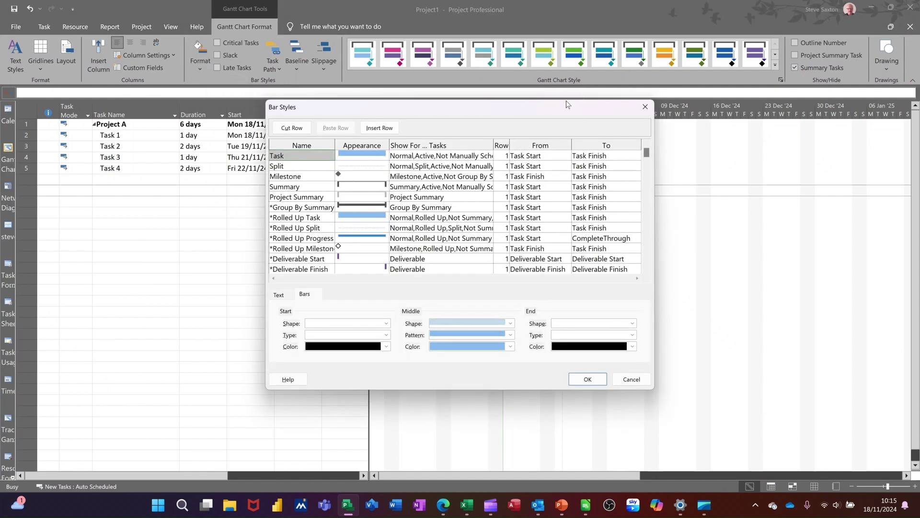
{"action": "left_click_drag", "start_coordinate": [551, 113], "coordinate": [676, 149]}
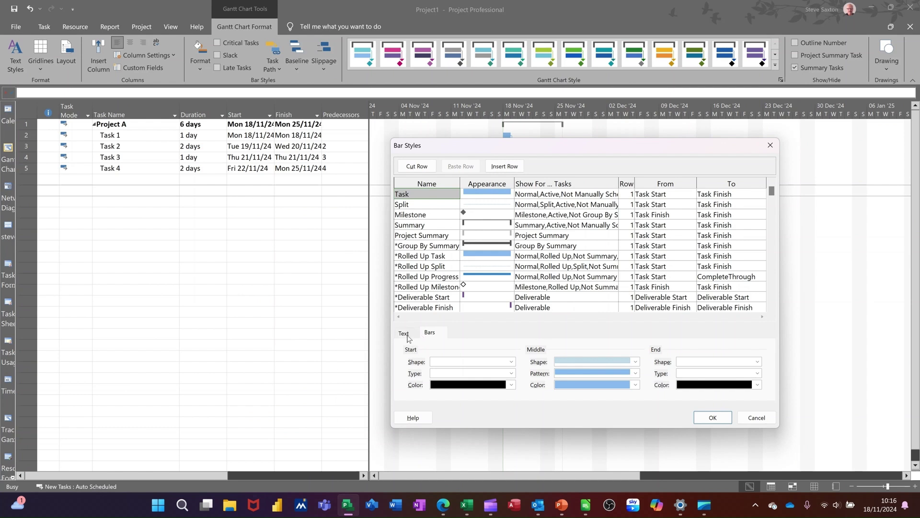
{"action": "left_click", "coordinate": [404, 334]}
{"action": "left_click", "coordinate": [470, 366]}
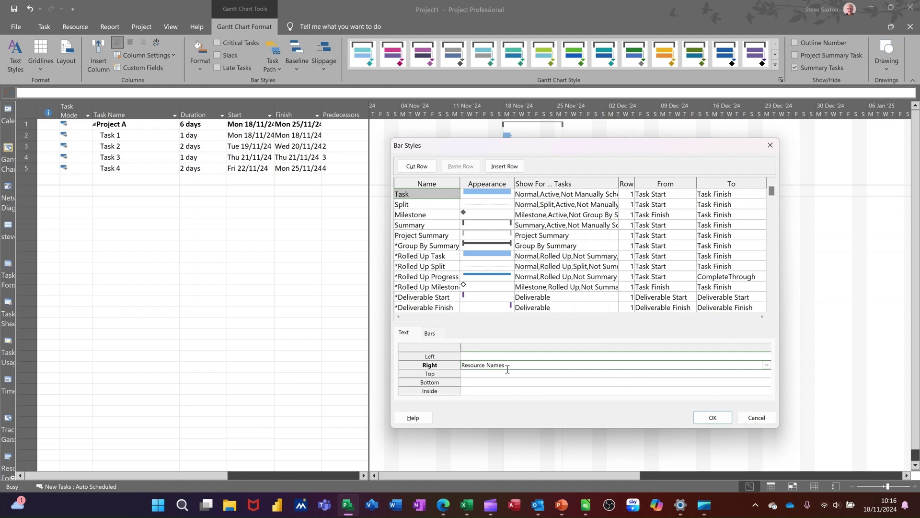
{"action": "key", "text": "ctrl+a"}
{"action": "type", "text": "N"}
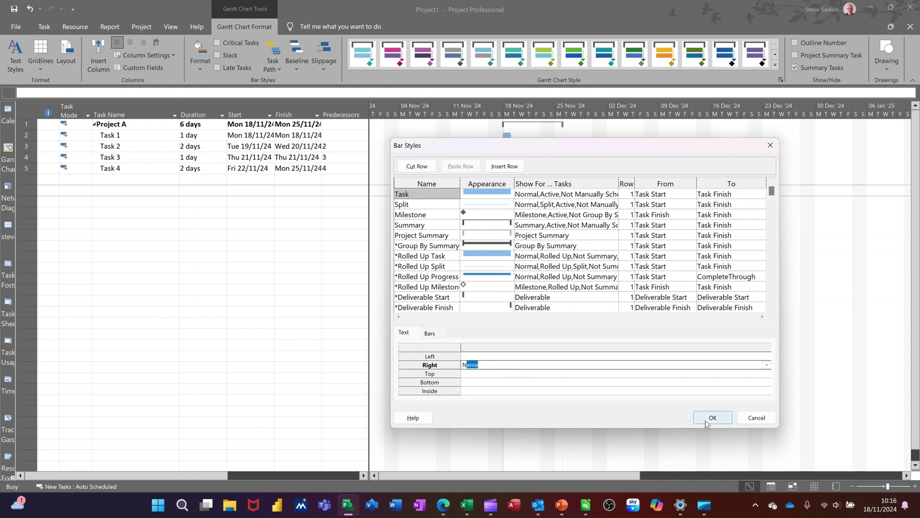
{"action": "left_click", "coordinate": [707, 422]}
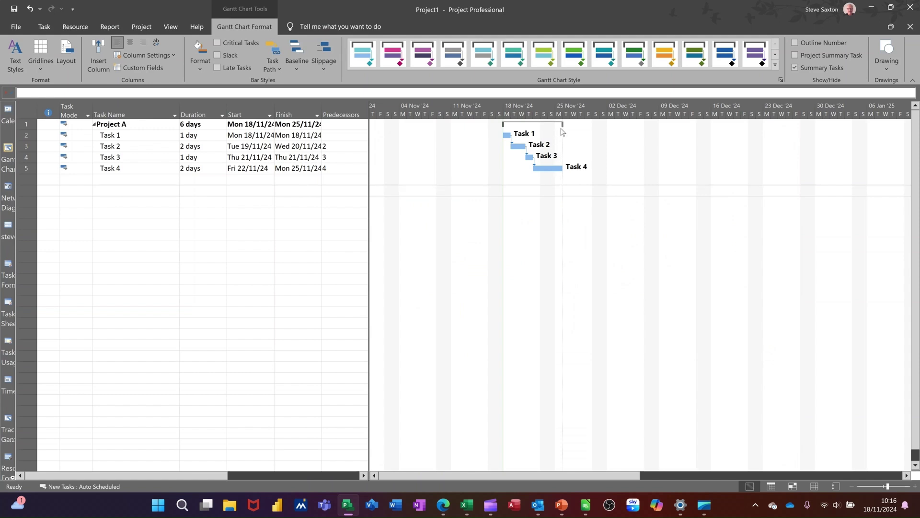
Set the Summary bar style's right-side text to Name so Project A is labelled
{"action": "double_click", "coordinate": [521, 224]}
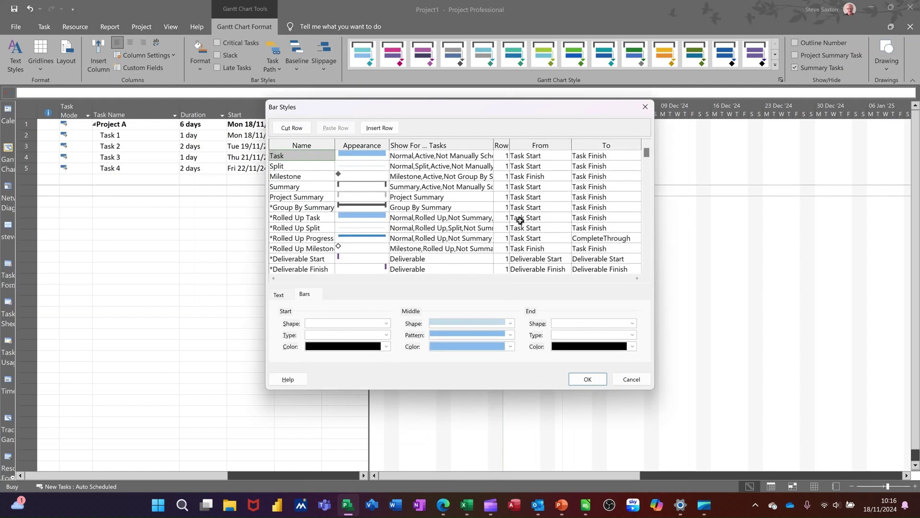
{"action": "left_click", "coordinate": [370, 189]}
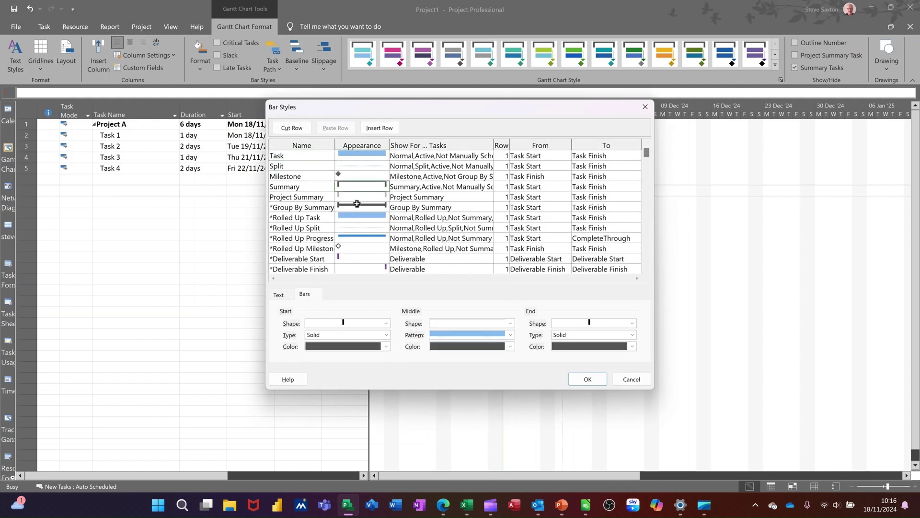
{"action": "left_click", "coordinate": [278, 294]}
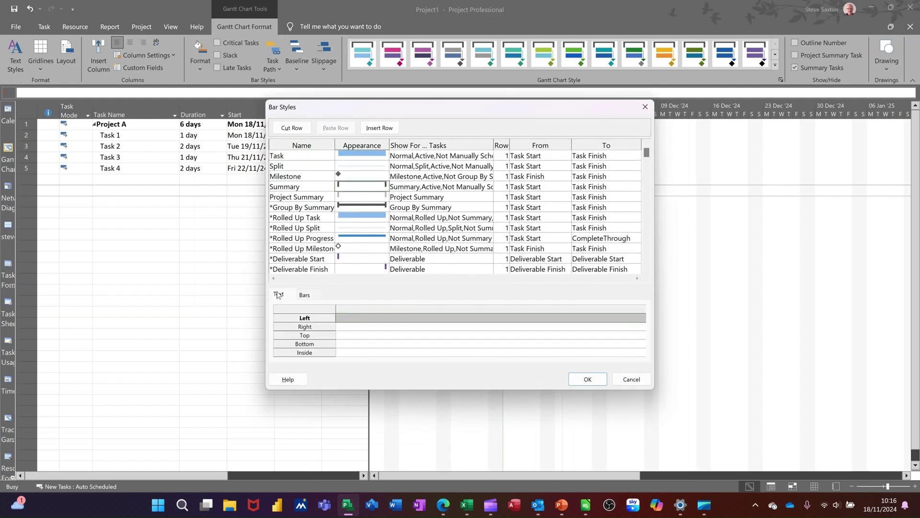
{"action": "left_click", "coordinate": [360, 327]}
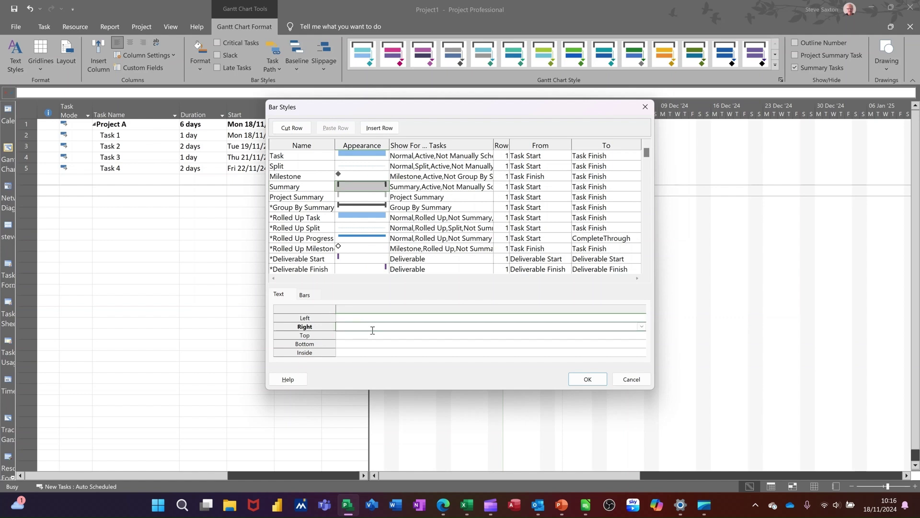
{"action": "type", "text": "Name"}
{"action": "left_click", "coordinate": [577, 382]}
{"action": "left_click", "coordinate": [587, 379]}
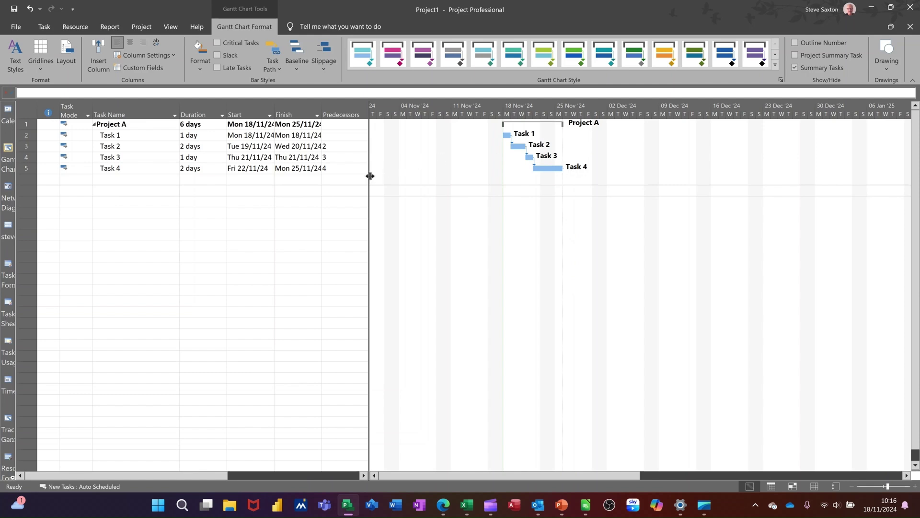
Widen the task table and add a Flag1 column
{"action": "left_click_drag", "start_coordinate": [370, 176], "coordinate": [545, 192]}
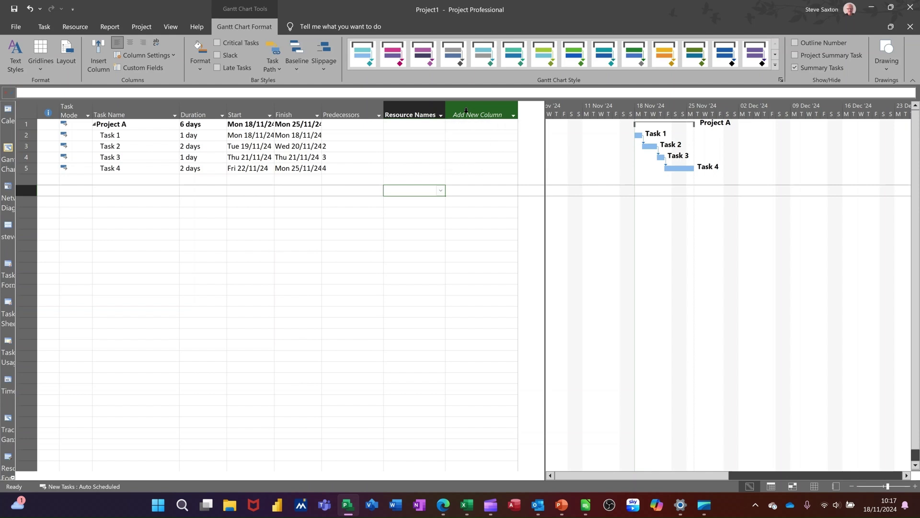
{"action": "left_click", "coordinate": [466, 111]}
{"action": "type", "text": "finish"}
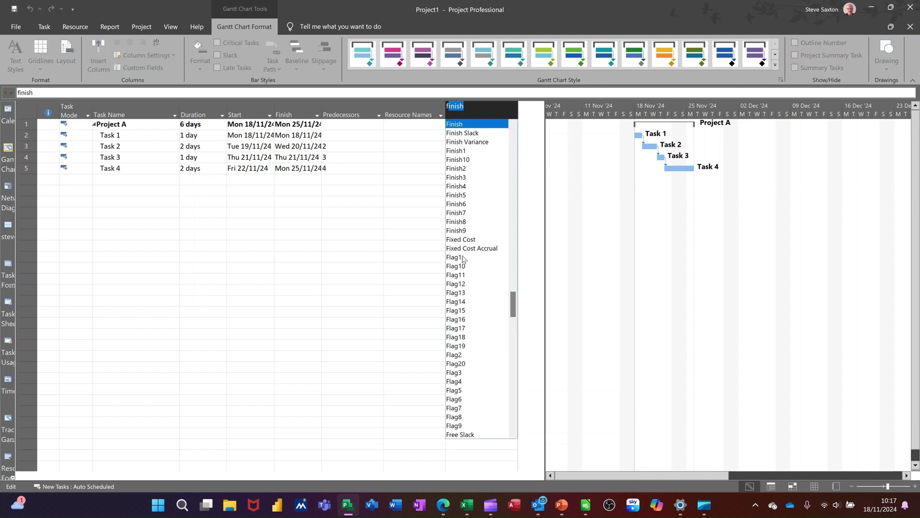
{"action": "left_click", "coordinate": [462, 258]}
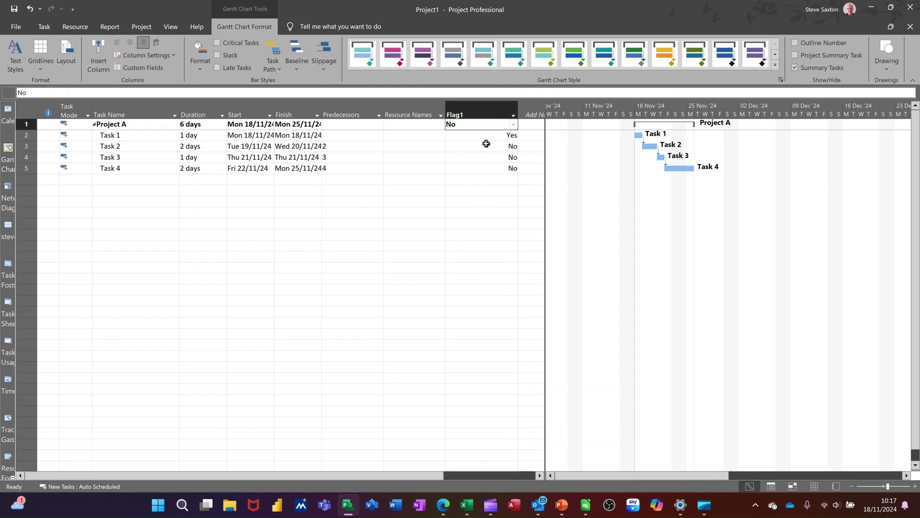
Set Task 1's Flag1 to No, widen the table further and reopen Bar Styles
{"action": "left_click", "coordinate": [501, 136]}
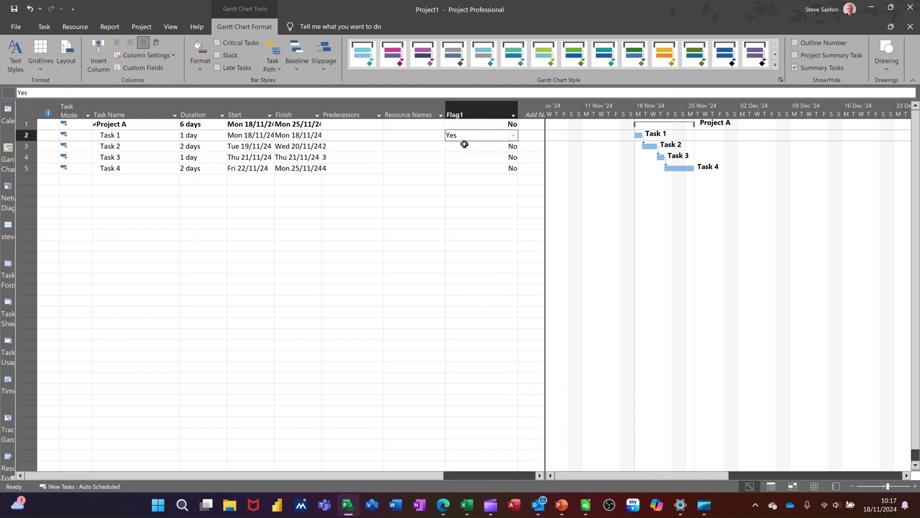
{"action": "left_click", "coordinate": [513, 135]}
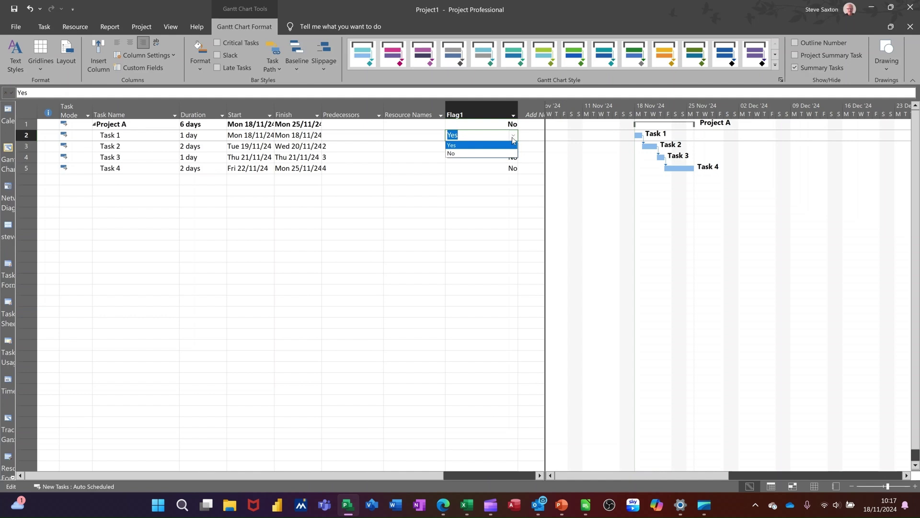
{"action": "left_click", "coordinate": [488, 153]}
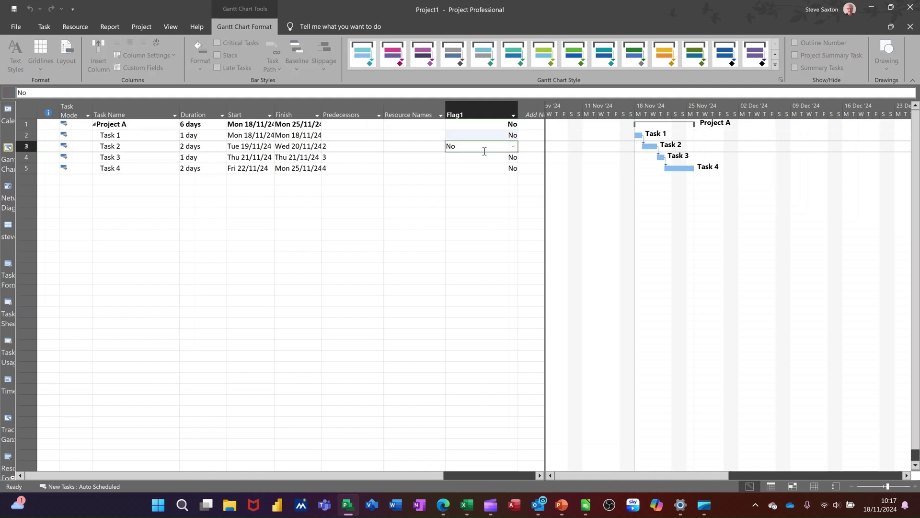
{"action": "left_click", "coordinate": [479, 158]}
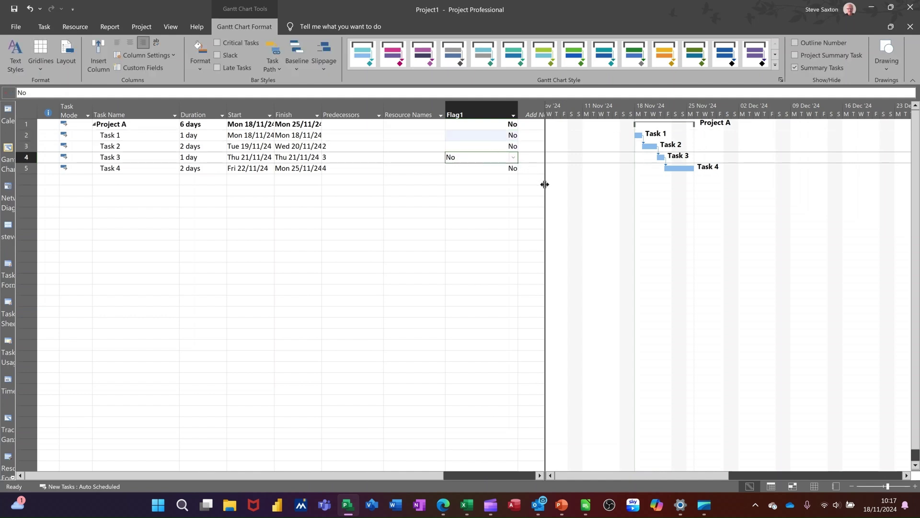
{"action": "left_click_drag", "start_coordinate": [546, 184], "coordinate": [590, 185]}
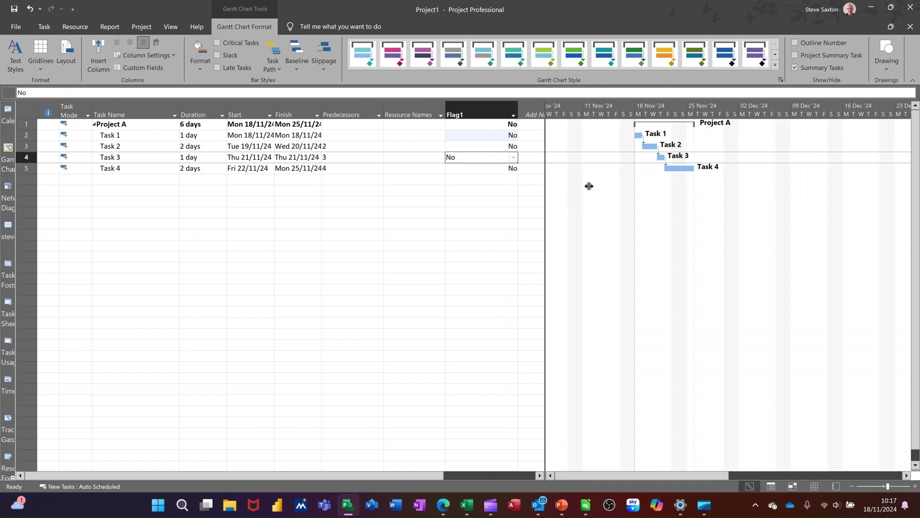
{"action": "left_click", "coordinate": [474, 180]}
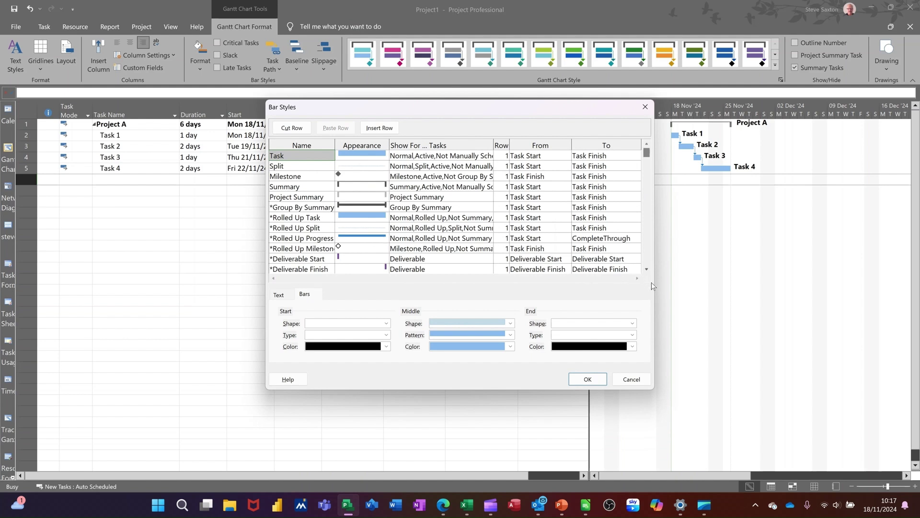
Add a new row at the bottom of the bar styles list
{"action": "scroll", "coordinate": [649, 274], "scroll_direction": "down", "scroll_amount": 3}
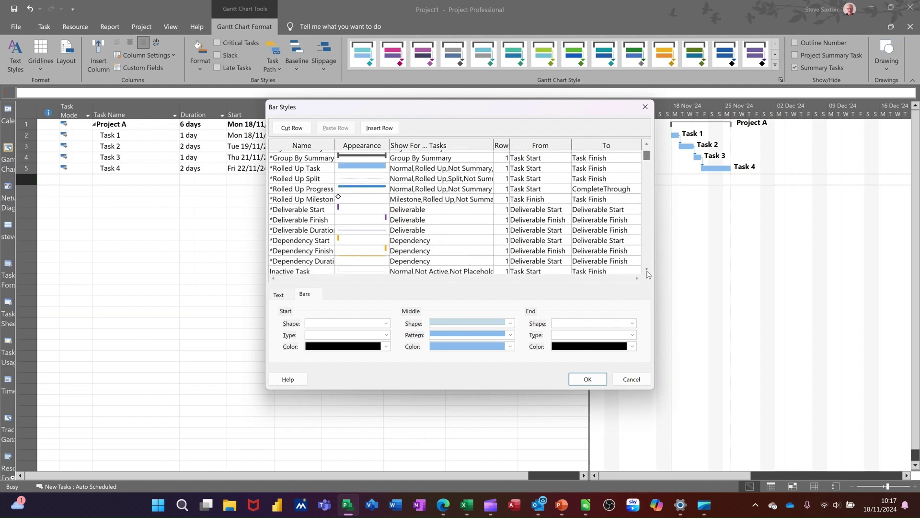
{"action": "scroll", "coordinate": [649, 275], "scroll_direction": "down", "scroll_amount": 3}
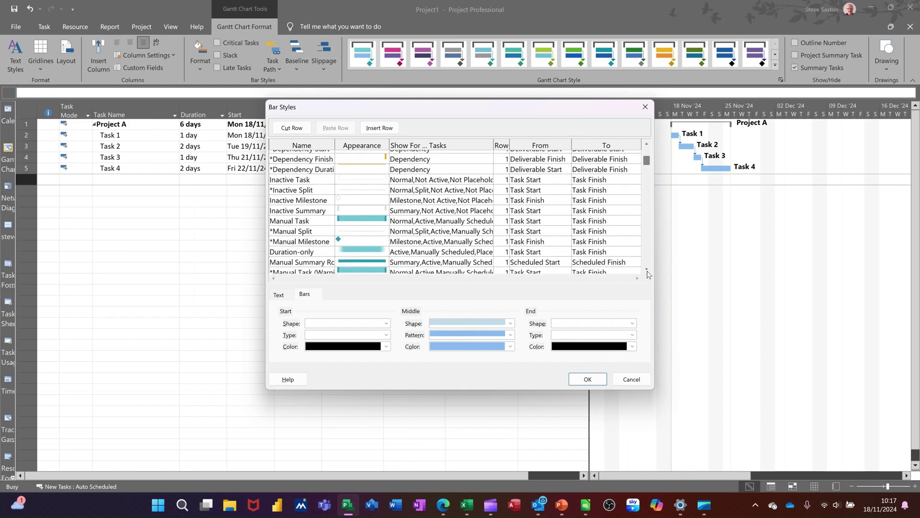
{"action": "scroll", "coordinate": [649, 274], "scroll_direction": "down", "scroll_amount": 3}
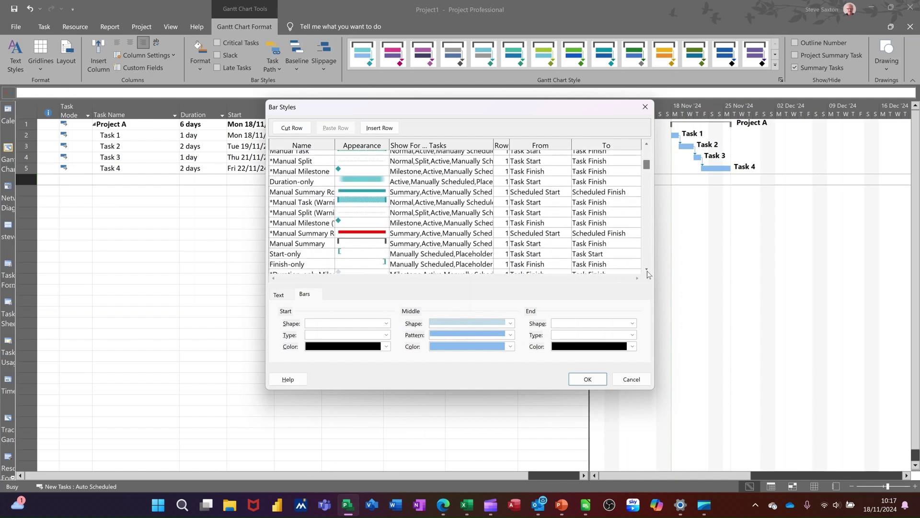
{"action": "scroll", "coordinate": [649, 273], "scroll_direction": "down", "scroll_amount": 3}
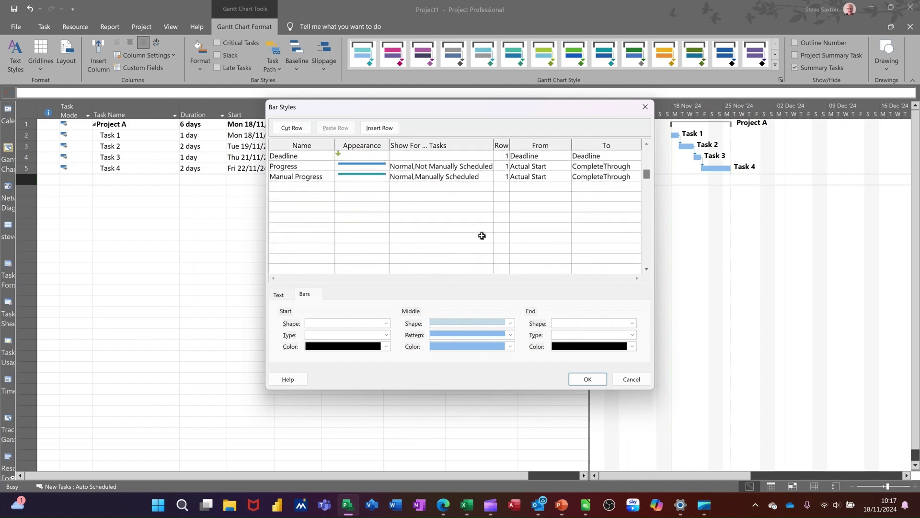
{"action": "left_click", "coordinate": [322, 190]}
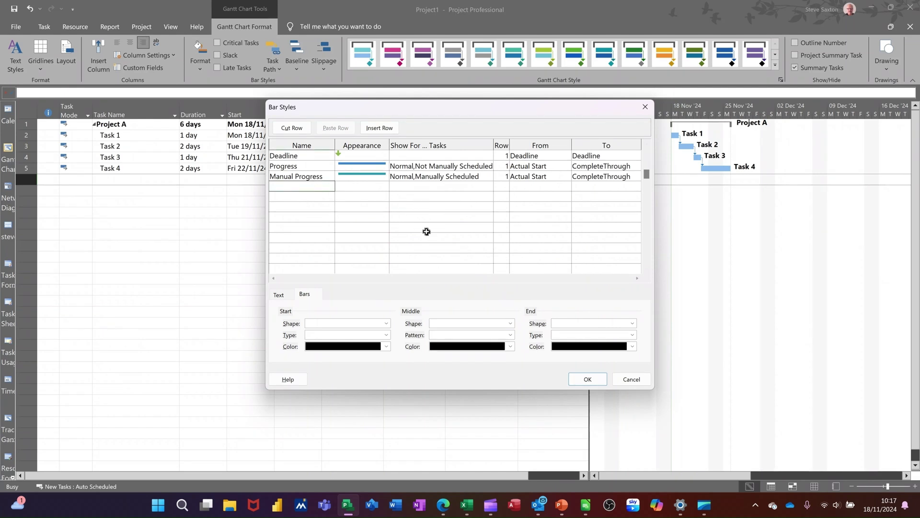
{"action": "type", "text": "Steve"}
{"action": "left_click", "coordinate": [384, 187]}
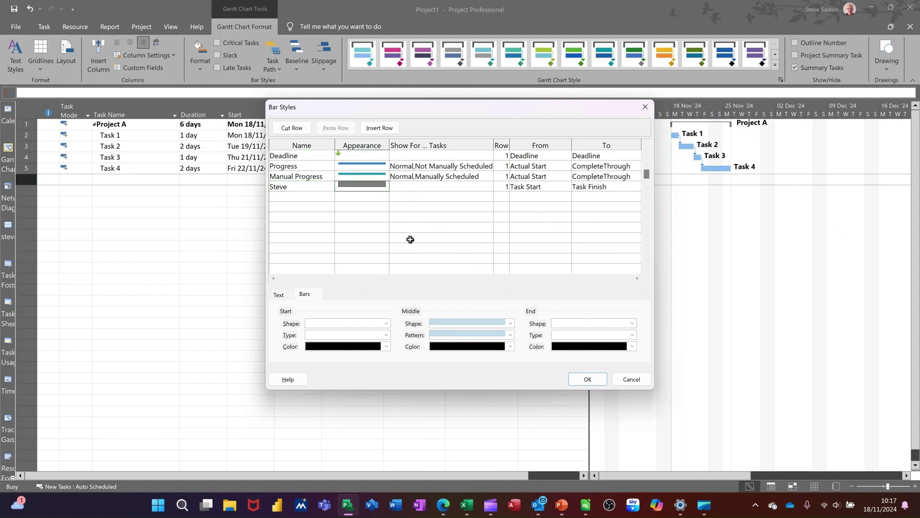
Make the new bar's start, middle and end colours orange
{"action": "left_click", "coordinate": [385, 347]}
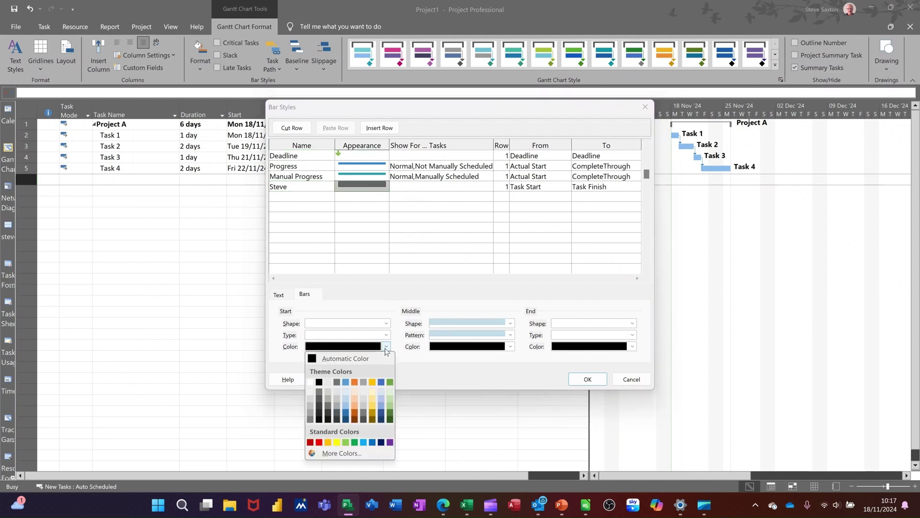
{"action": "left_click", "coordinate": [355, 382]}
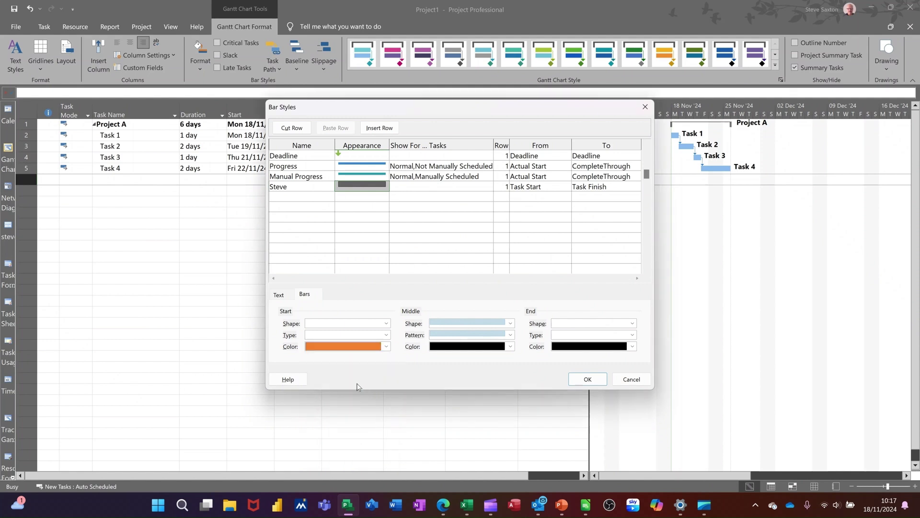
{"action": "left_click", "coordinate": [511, 347]}
{"action": "left_click", "coordinate": [479, 383]}
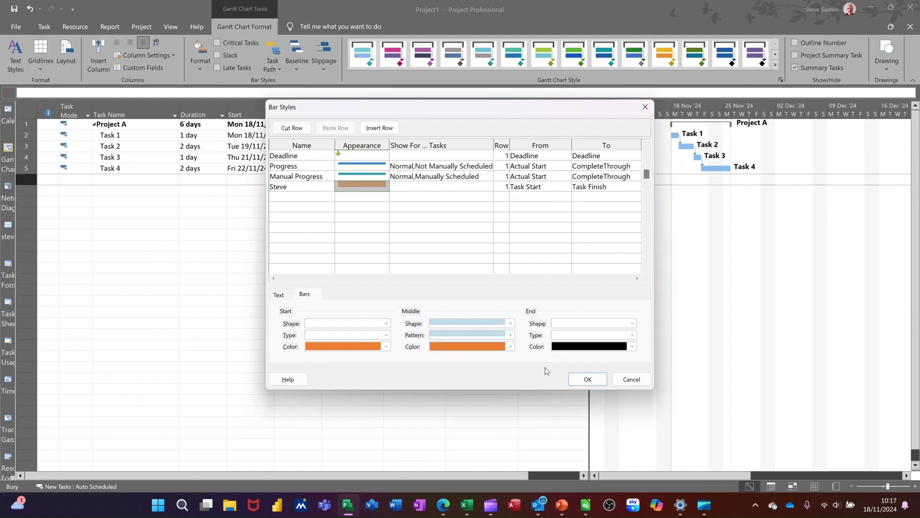
{"action": "left_click", "coordinate": [595, 347]}
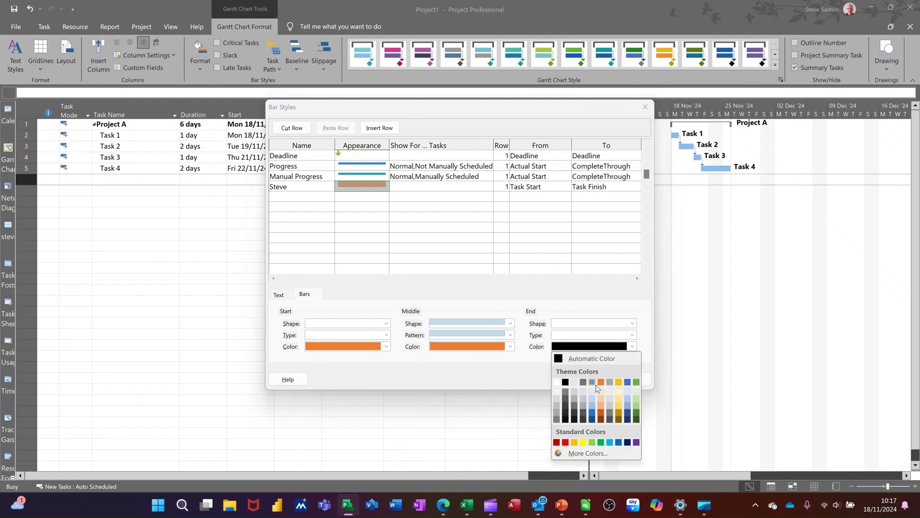
{"action": "left_click", "coordinate": [601, 383]}
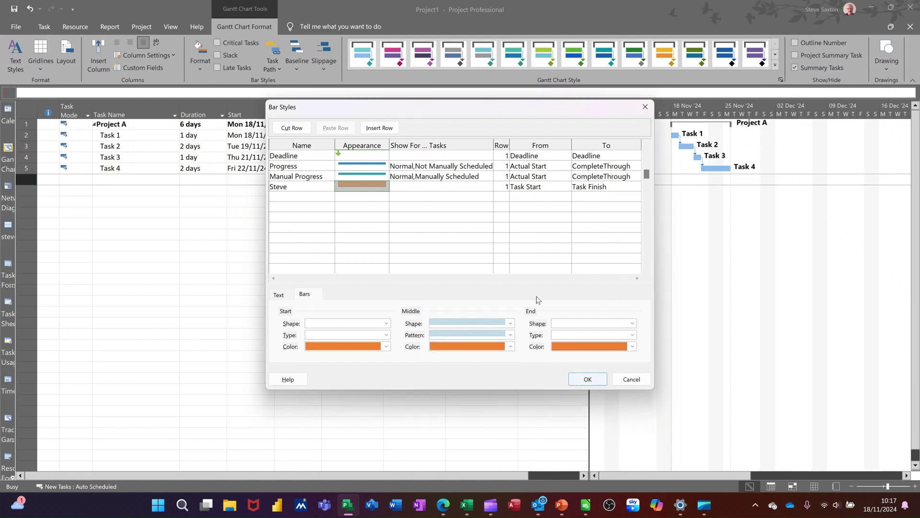
Show the new bar style only for Flag1 tasks
{"action": "left_click", "coordinate": [414, 186]}
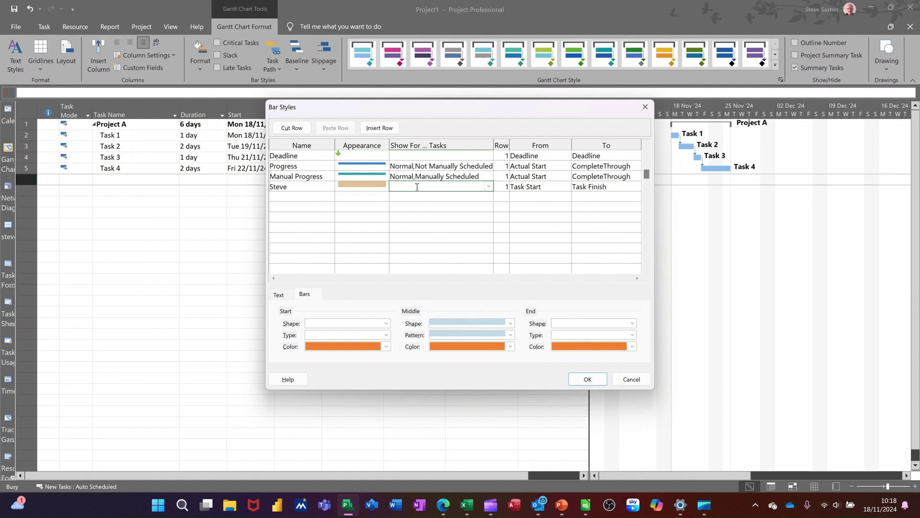
{"action": "left_click", "coordinate": [489, 187]}
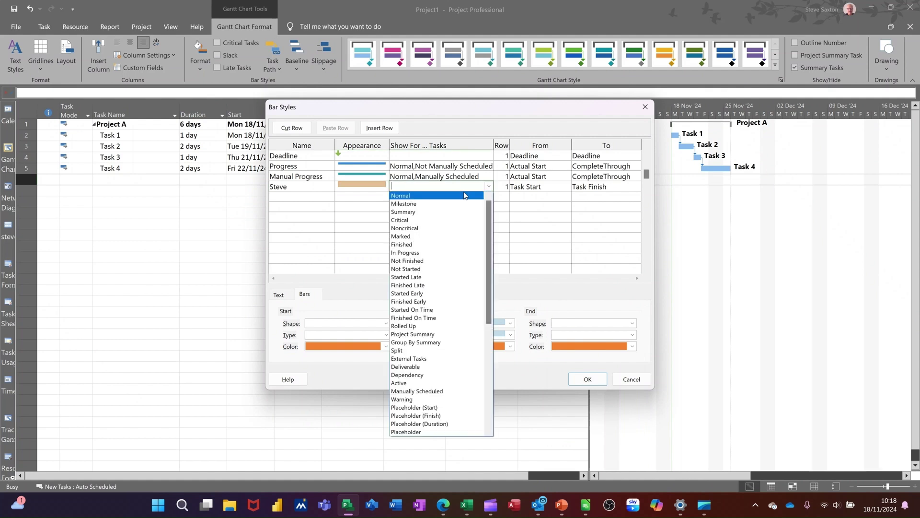
{"action": "scroll", "coordinate": [464, 195], "scroll_direction": "down", "scroll_amount": 3}
{"action": "type", "text": "Finished"}
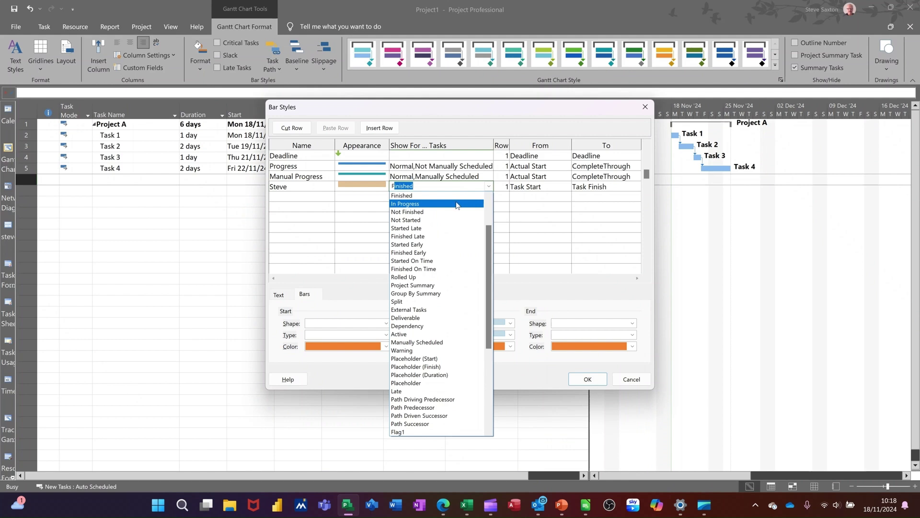
{"action": "scroll", "coordinate": [443, 250], "scroll_direction": "up", "scroll_amount": 1}
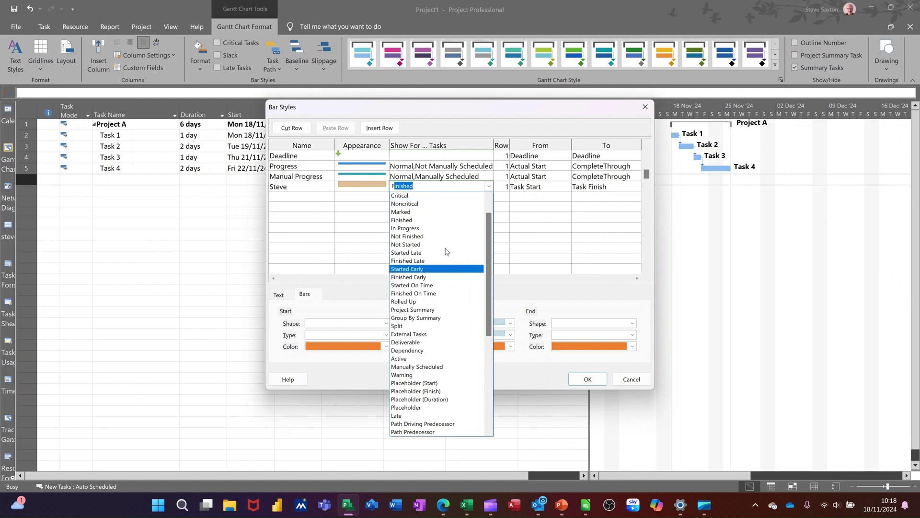
{"action": "scroll", "coordinate": [438, 283], "scroll_direction": "down", "scroll_amount": 4}
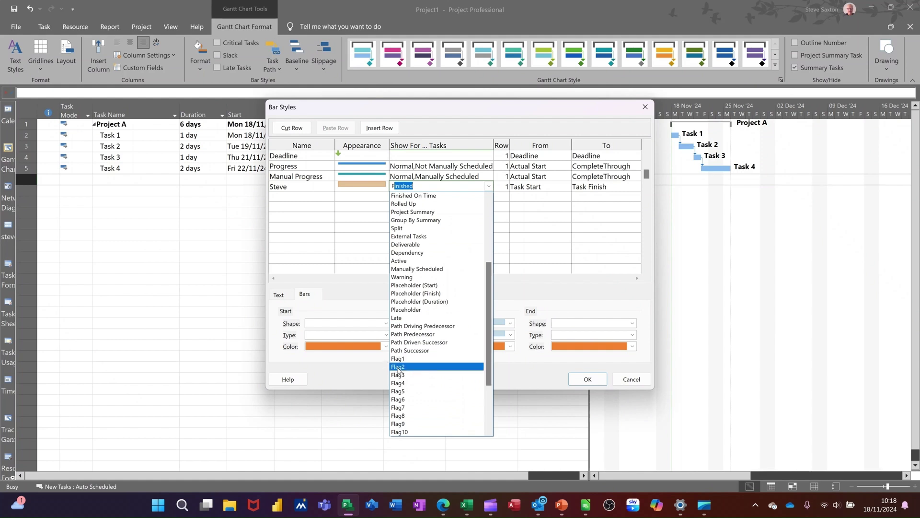
{"action": "left_click", "coordinate": [397, 361]}
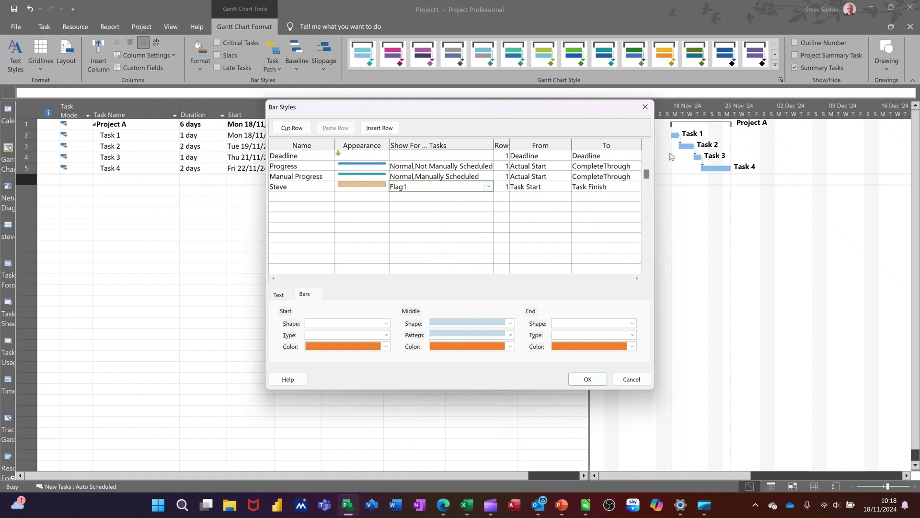
Make the new bar run from Start1 to Finish1
{"action": "left_click", "coordinate": [561, 188]}
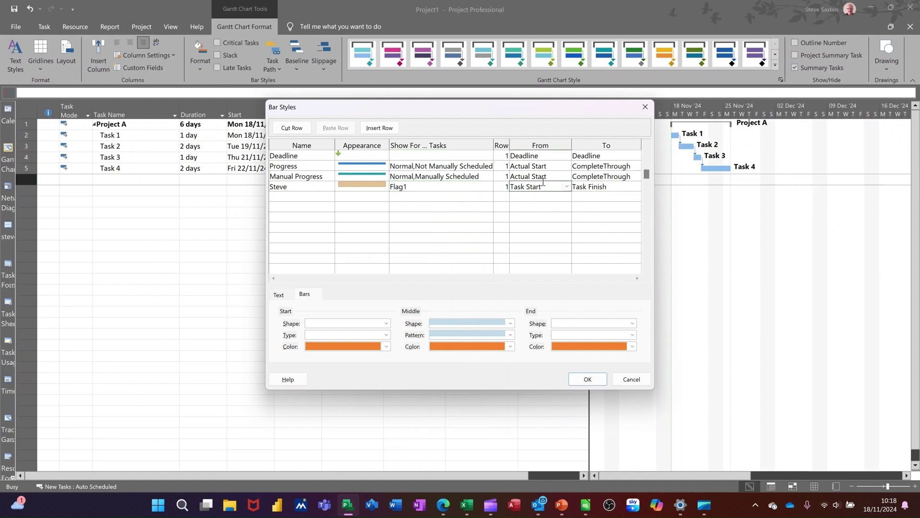
{"action": "left_click", "coordinate": [569, 188]}
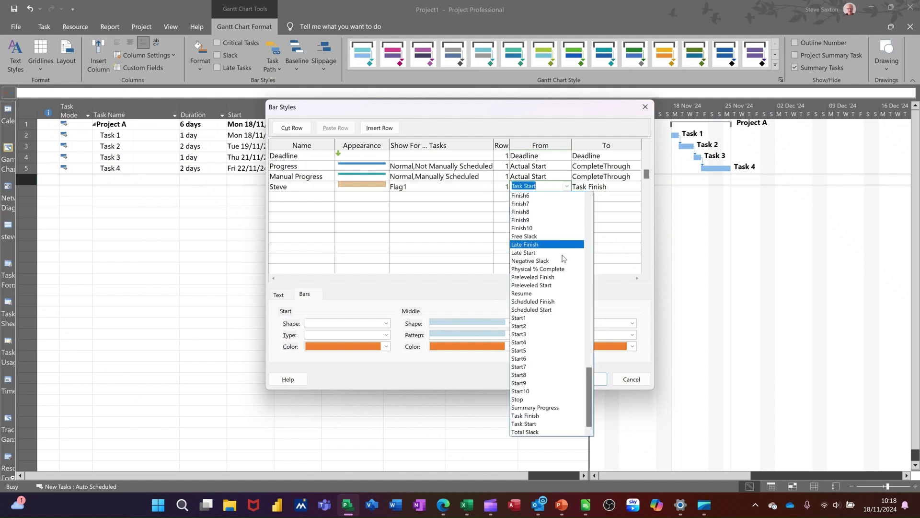
{"action": "left_click", "coordinate": [535, 319]}
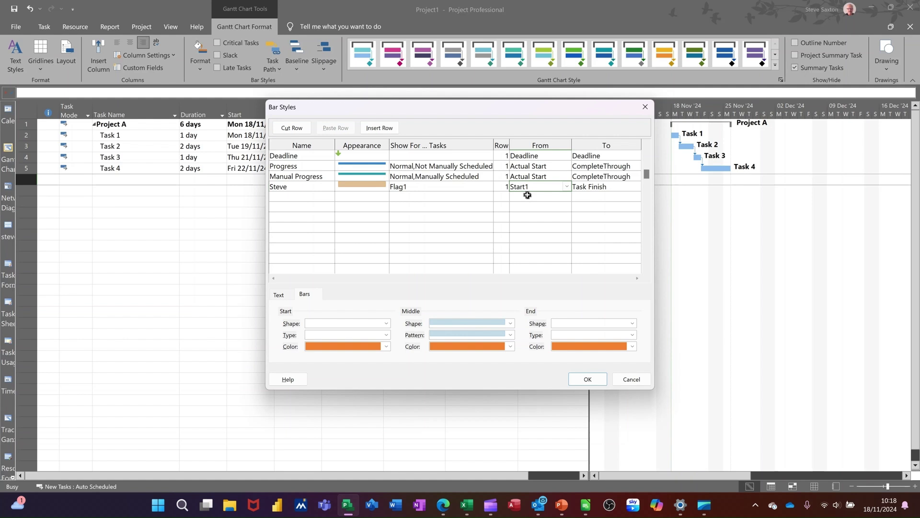
{"action": "left_click", "coordinate": [618, 187]}
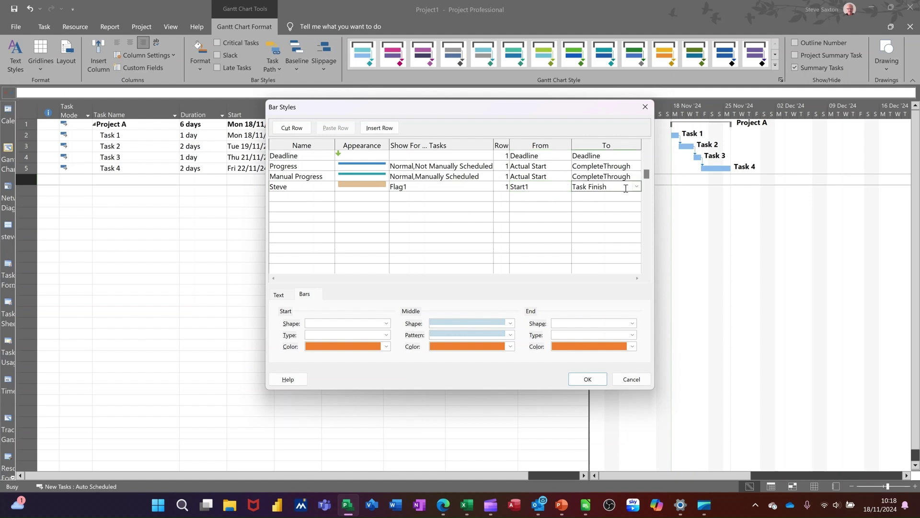
{"action": "left_click", "coordinate": [638, 187]}
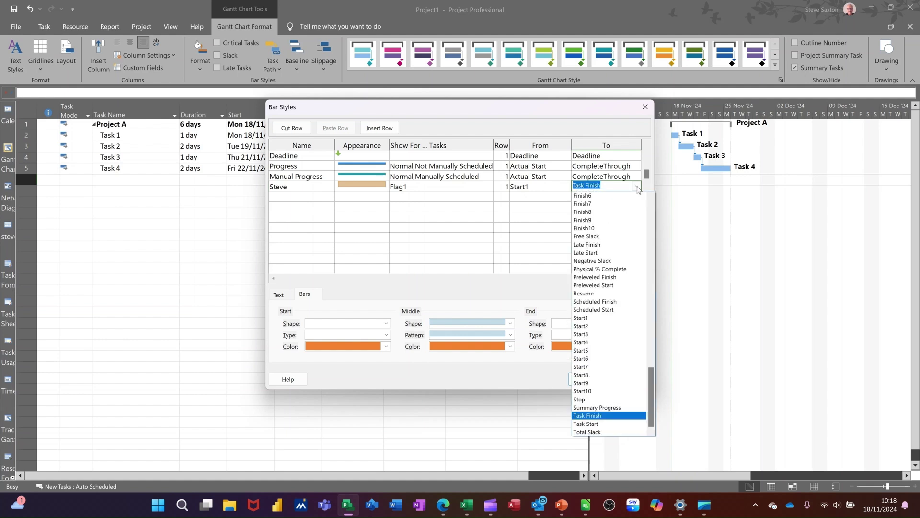
{"action": "scroll", "coordinate": [623, 200], "scroll_direction": "up", "scroll_amount": 4}
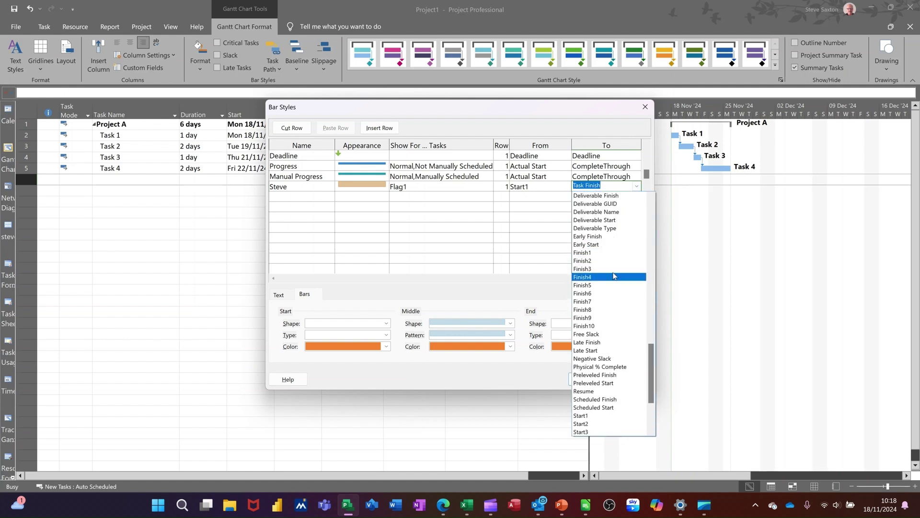
{"action": "left_click", "coordinate": [590, 253]}
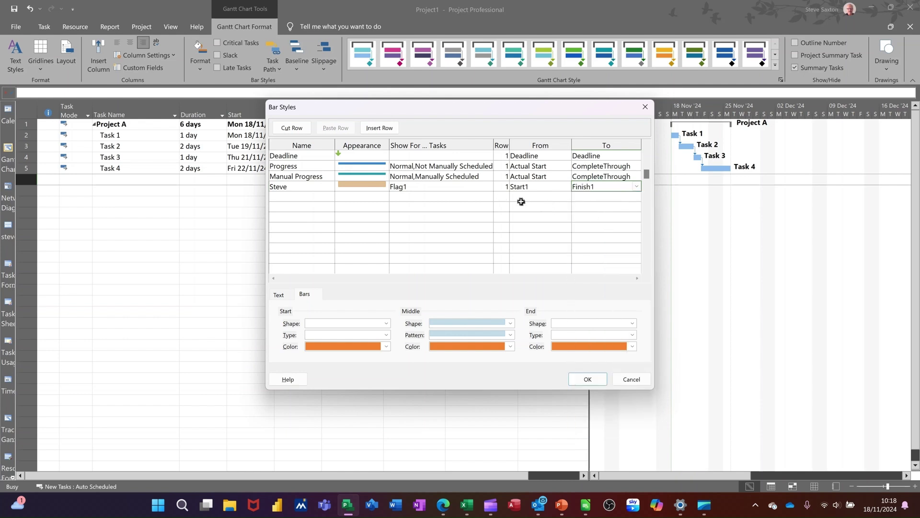
Apply the orange bar style and add a Start1 column to the task sheet
{"action": "left_click", "coordinate": [585, 380]}
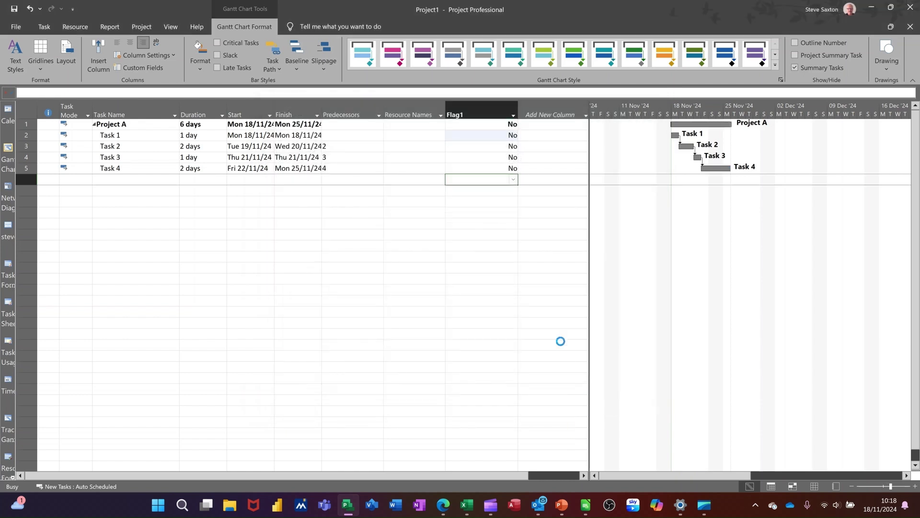
{"action": "left_click", "coordinate": [549, 117]}
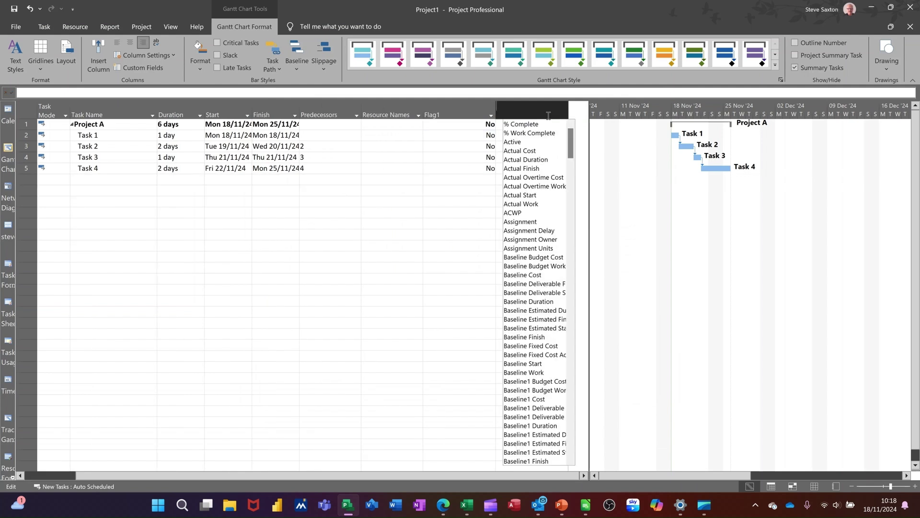
{"action": "type", "text": "scheduled Duration"}
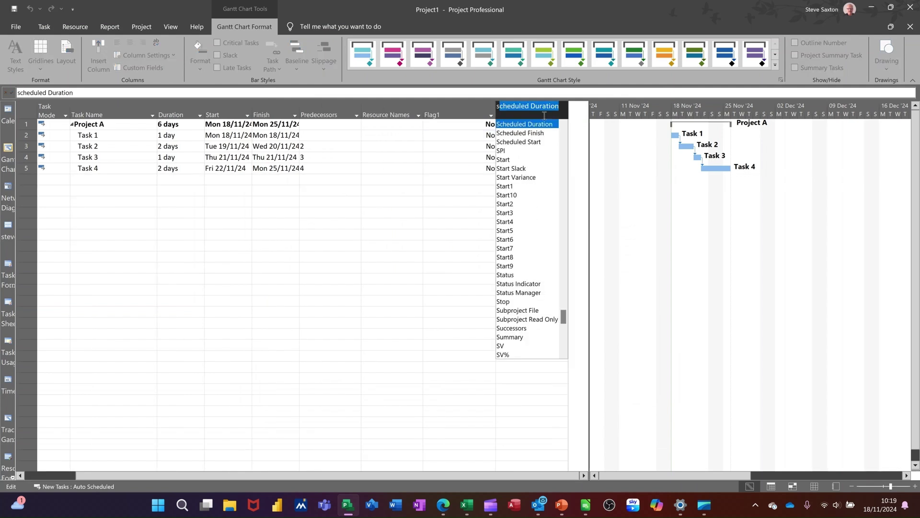
{"action": "left_click", "coordinate": [508, 187]}
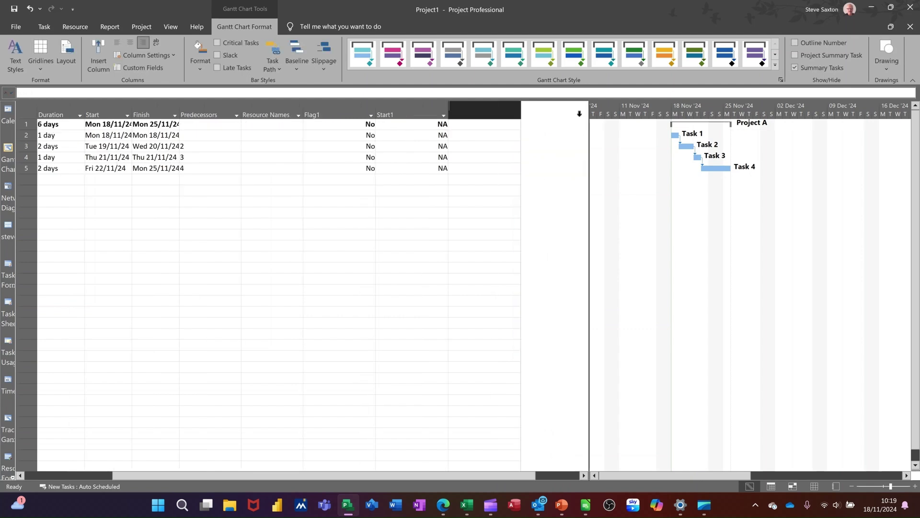
Add a Finish1 column after Start1
{"action": "left_click", "coordinate": [579, 114]}
{"action": "type", "text": "finish"}
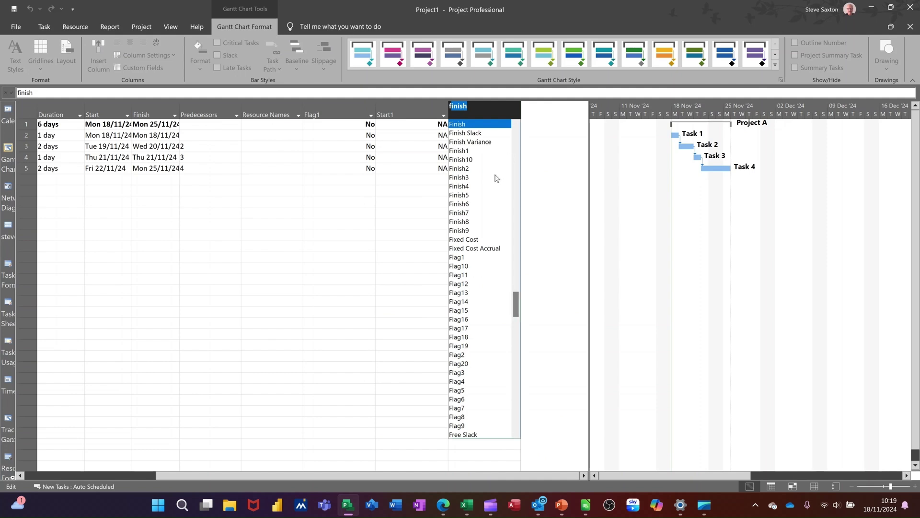
{"action": "scroll", "coordinate": [497, 177], "scroll_direction": "up", "scroll_amount": 3}
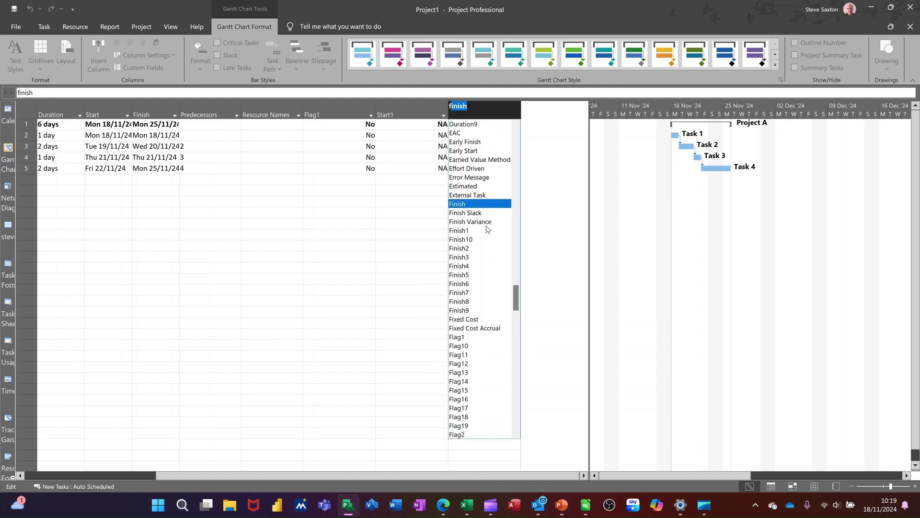
{"action": "left_click", "coordinate": [458, 231]}
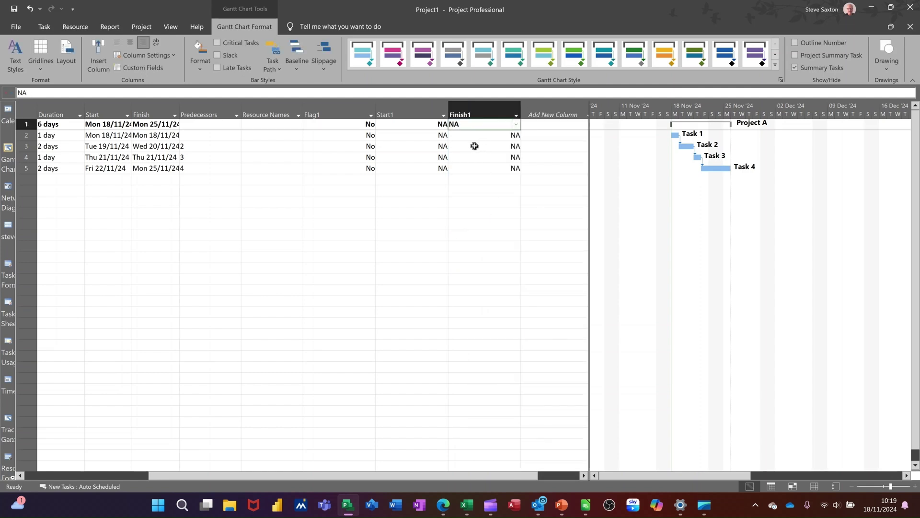
Give Task 1 a Start1 and Finish1 date of Mon 02/12/24
{"action": "left_click", "coordinate": [415, 136]}
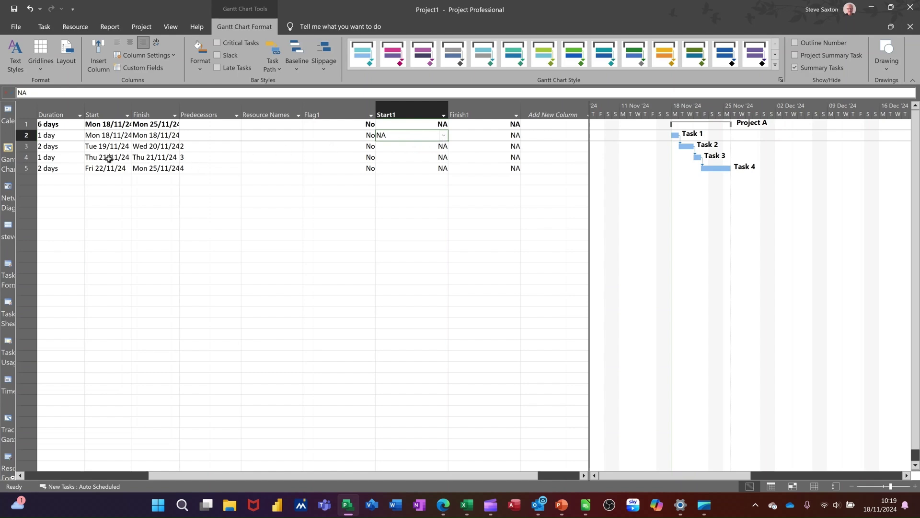
{"action": "left_click", "coordinate": [443, 138]}
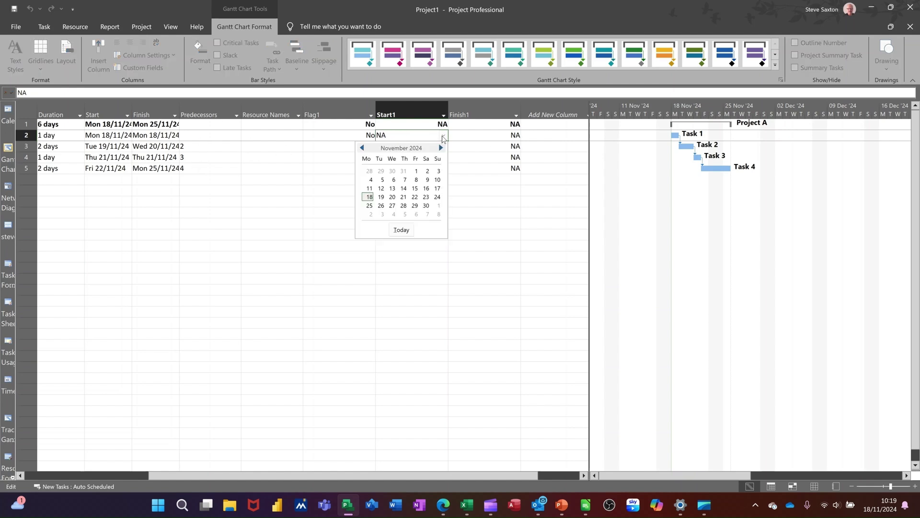
{"action": "left_click", "coordinate": [372, 216]}
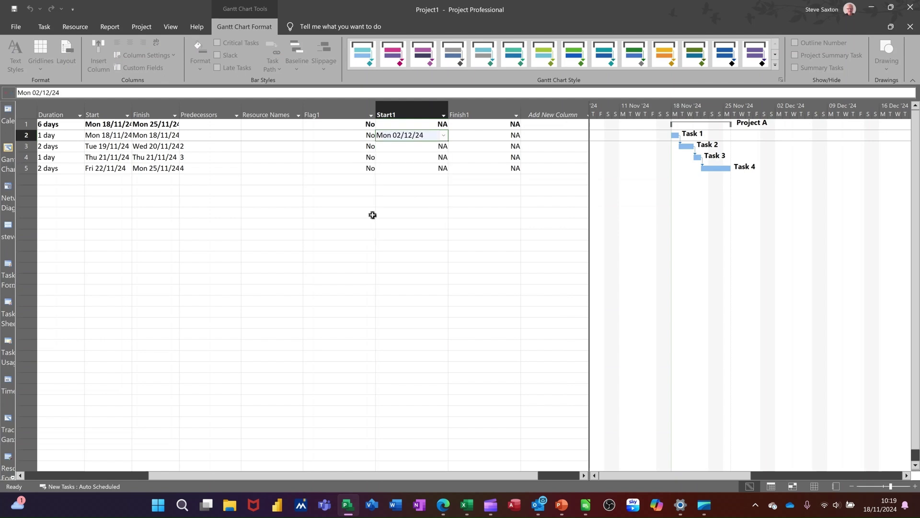
{"action": "left_click", "coordinate": [495, 137]}
{"action": "left_click", "coordinate": [517, 135]}
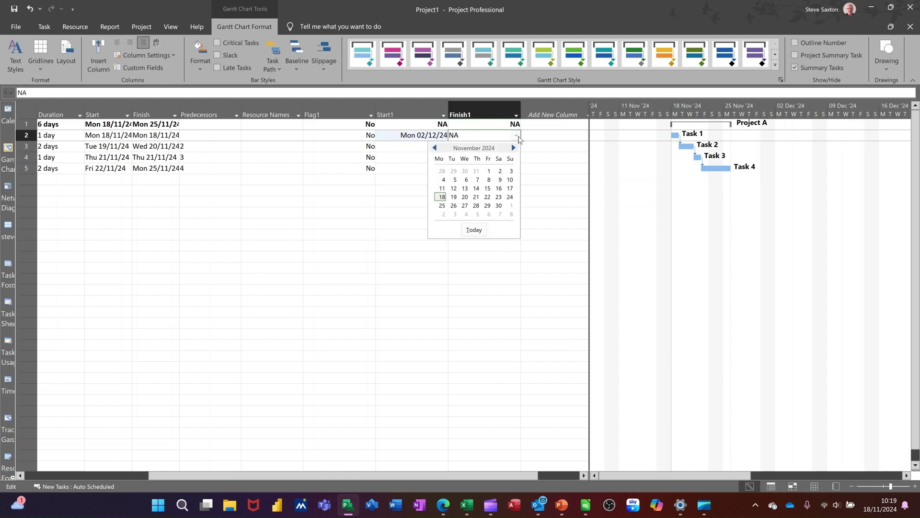
{"action": "left_click", "coordinate": [444, 214]}
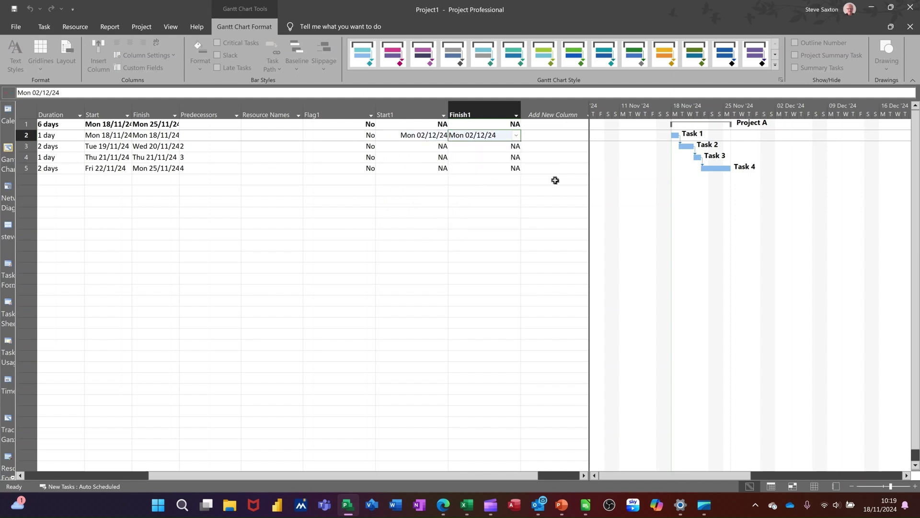
{"action": "left_click", "coordinate": [343, 136]}
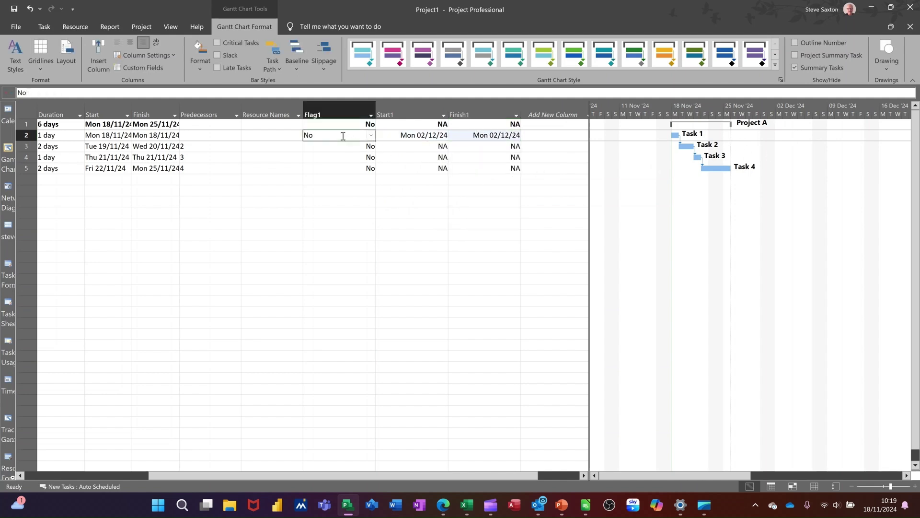
{"action": "left_click", "coordinate": [373, 137]}
Change Flag1 from No to Yes for Tasks 1, 2, 3 and 4
{"action": "left_click", "coordinate": [339, 146]}
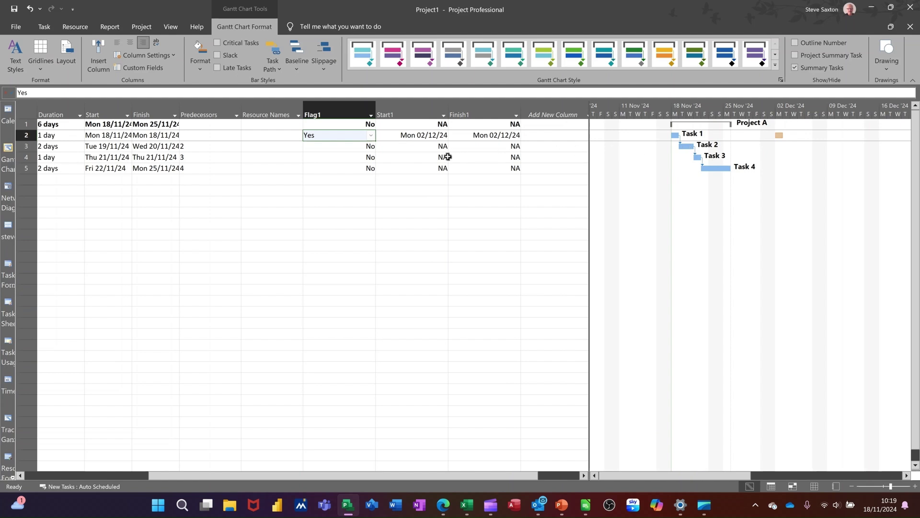
{"action": "left_click", "coordinate": [352, 146]}
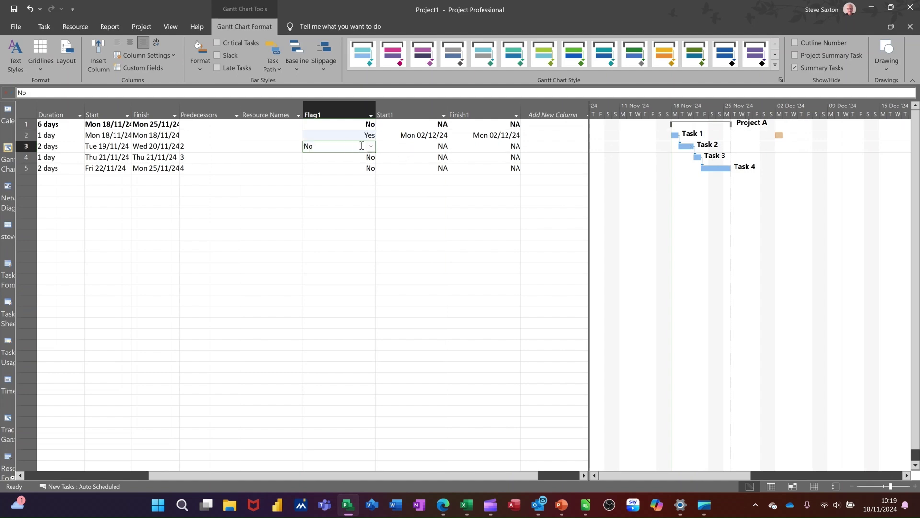
{"action": "left_click", "coordinate": [373, 147]}
{"action": "left_click", "coordinate": [360, 156]}
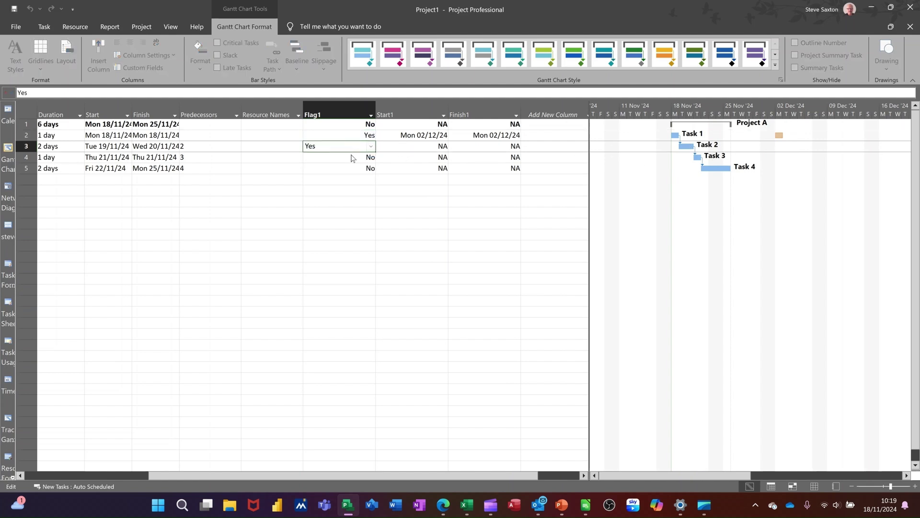
{"action": "left_click", "coordinate": [360, 156]}
{"action": "left_click", "coordinate": [372, 157]}
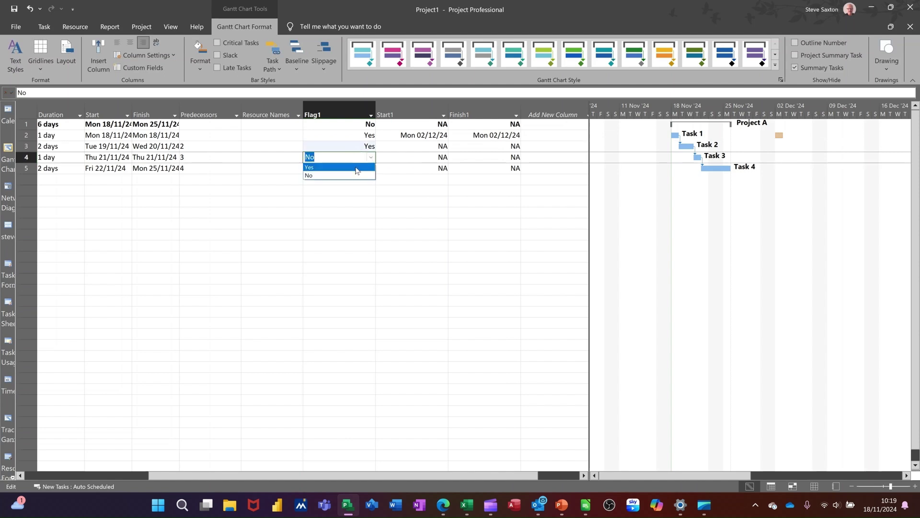
{"action": "left_click", "coordinate": [356, 165]}
{"action": "left_click", "coordinate": [365, 177]}
{"action": "left_click", "coordinate": [364, 170]}
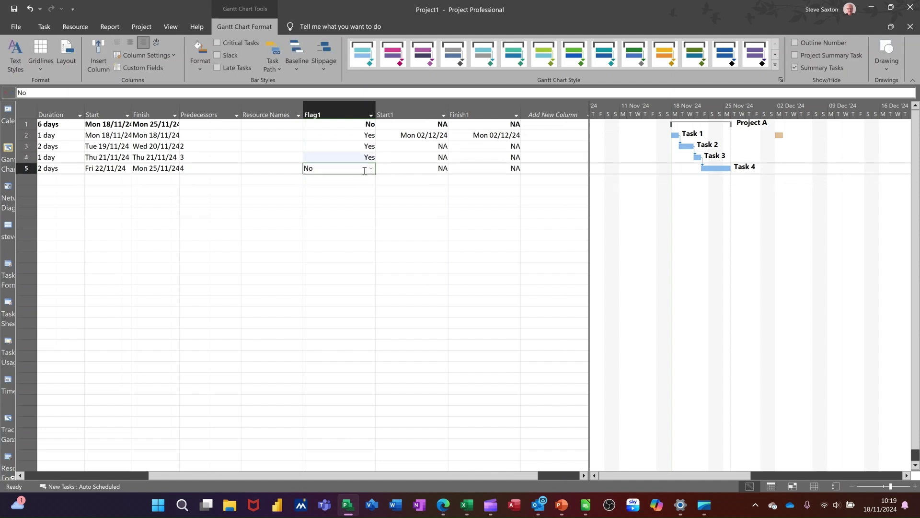
{"action": "left_click", "coordinate": [371, 169]}
{"action": "left_click", "coordinate": [353, 185]}
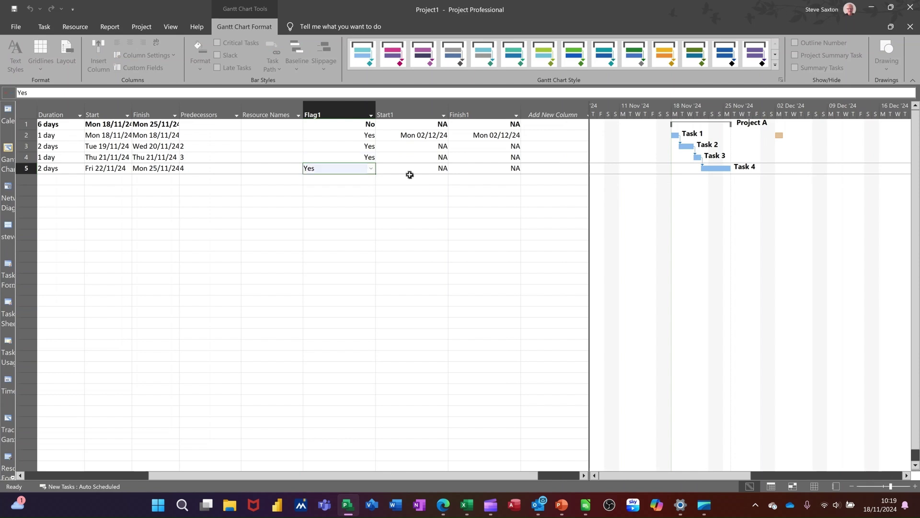
Set Task 2's Start1 to 26 November and Finish1 to 29 November
{"action": "left_click", "coordinate": [424, 146]}
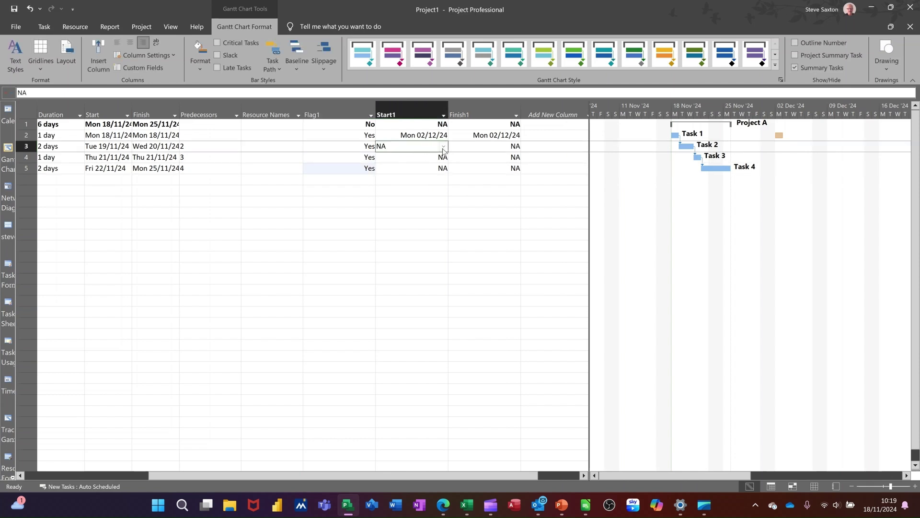
{"action": "left_click", "coordinate": [444, 147]}
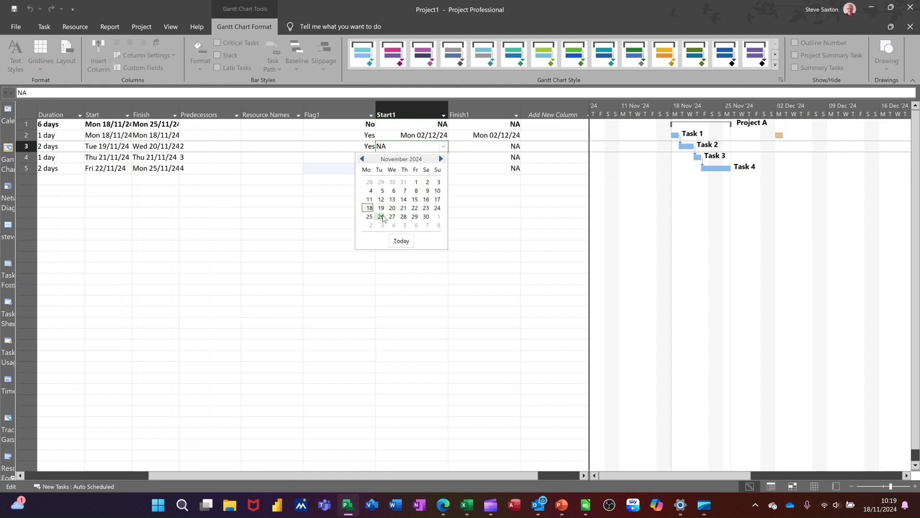
{"action": "left_click", "coordinate": [382, 216]}
{"action": "left_click", "coordinate": [495, 148]}
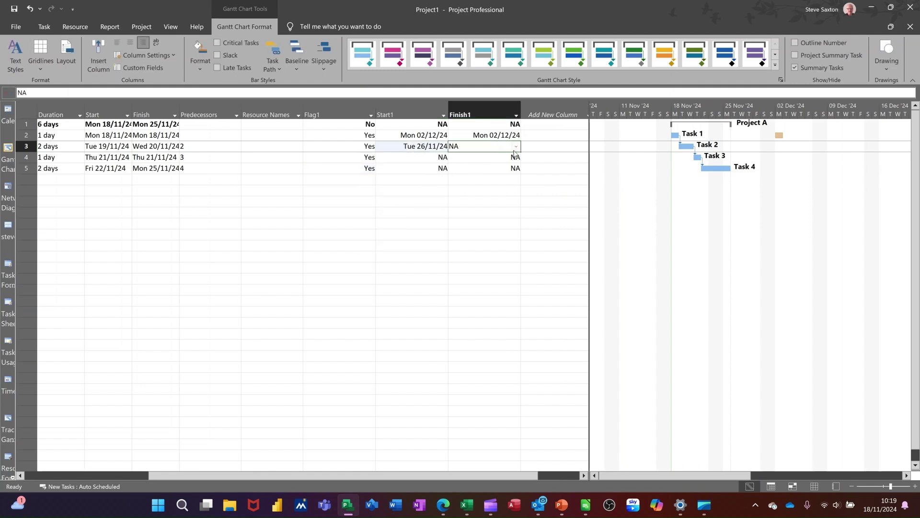
{"action": "left_click", "coordinate": [517, 146]}
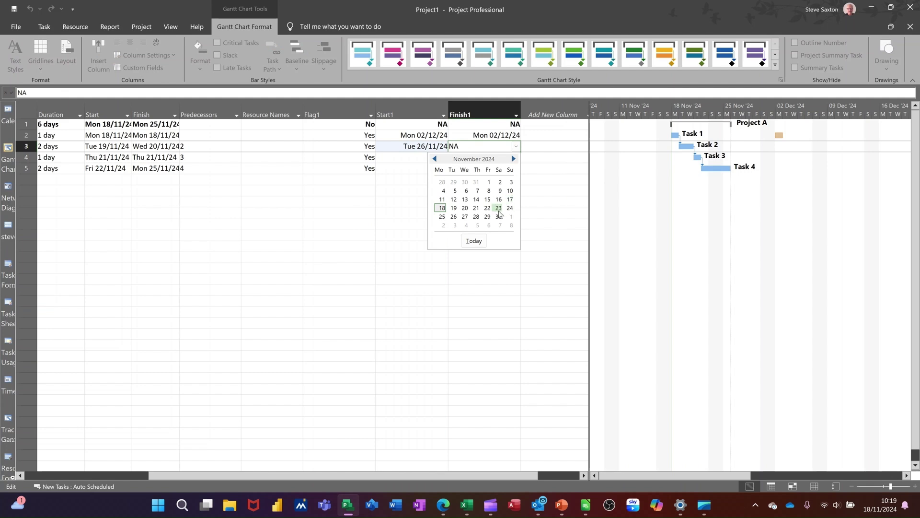
{"action": "left_click", "coordinate": [488, 217]}
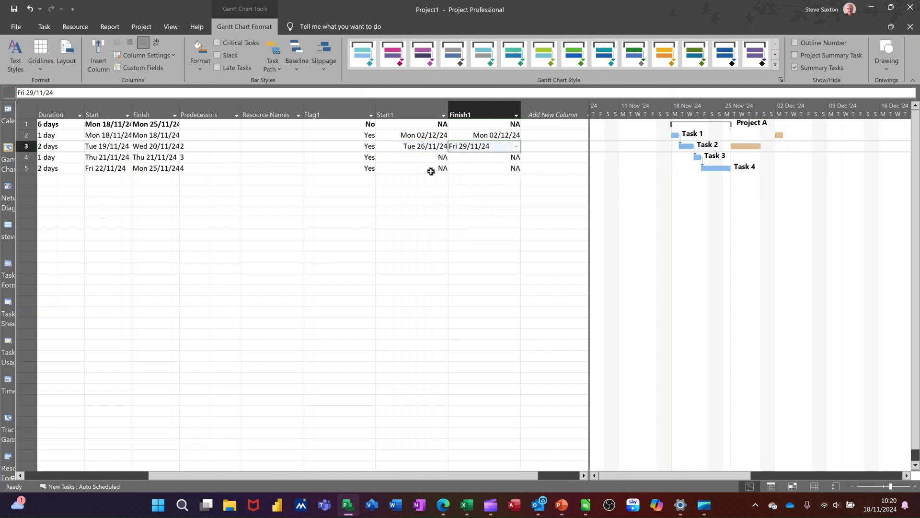
Set Task 3's Start1 to 9 December and Finish1 to 12 December
{"action": "left_click", "coordinate": [421, 157]}
{"action": "left_click", "coordinate": [443, 157]}
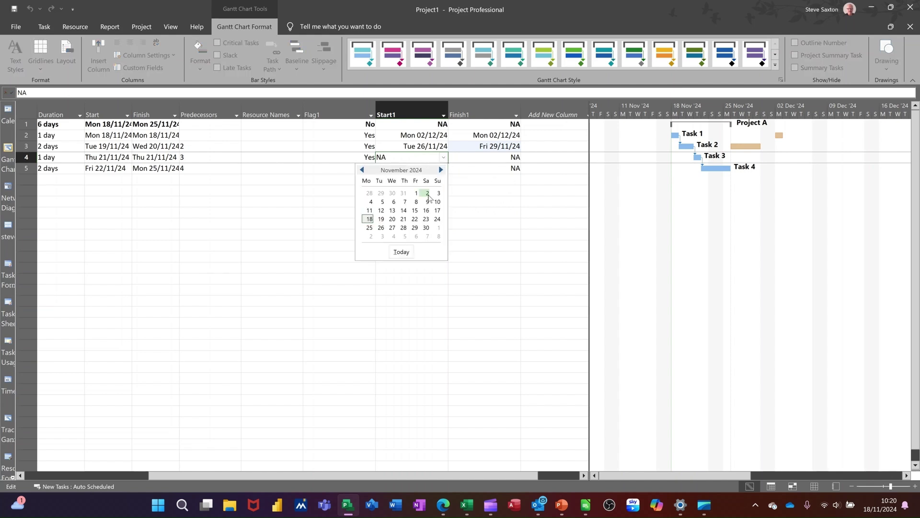
{"action": "left_click", "coordinate": [441, 170]}
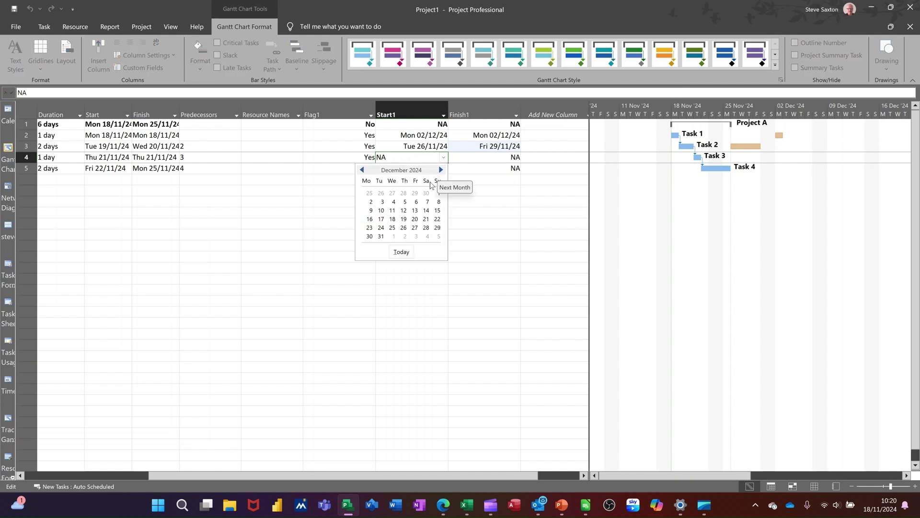
{"action": "left_click", "coordinate": [370, 210]}
{"action": "left_click", "coordinate": [499, 159]}
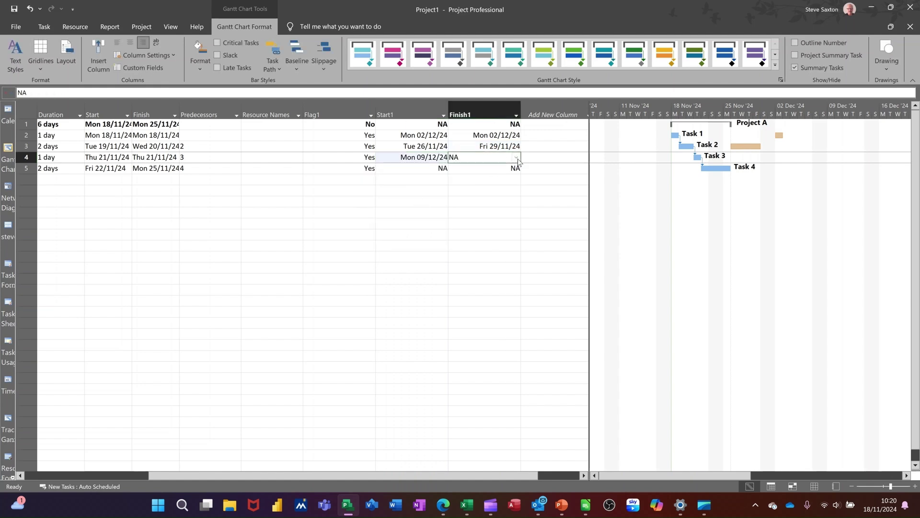
{"action": "left_click", "coordinate": [516, 157]}
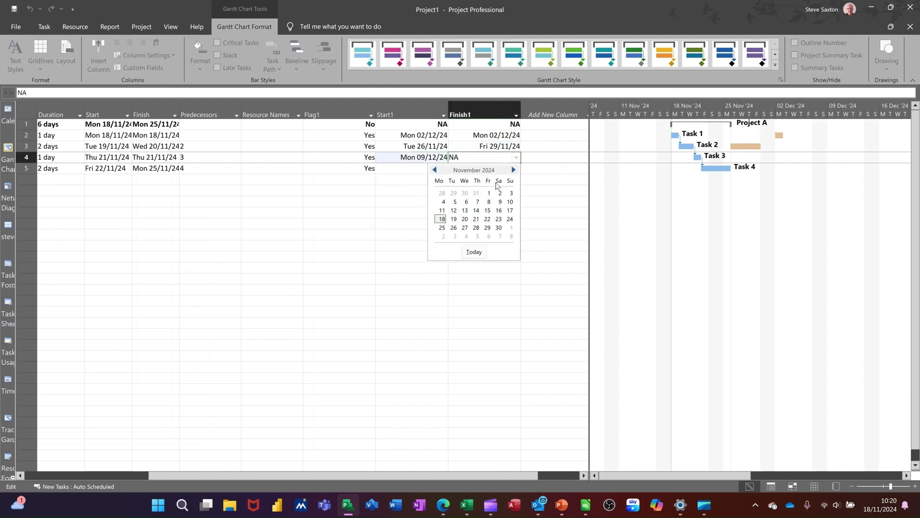
{"action": "left_click", "coordinate": [514, 170]}
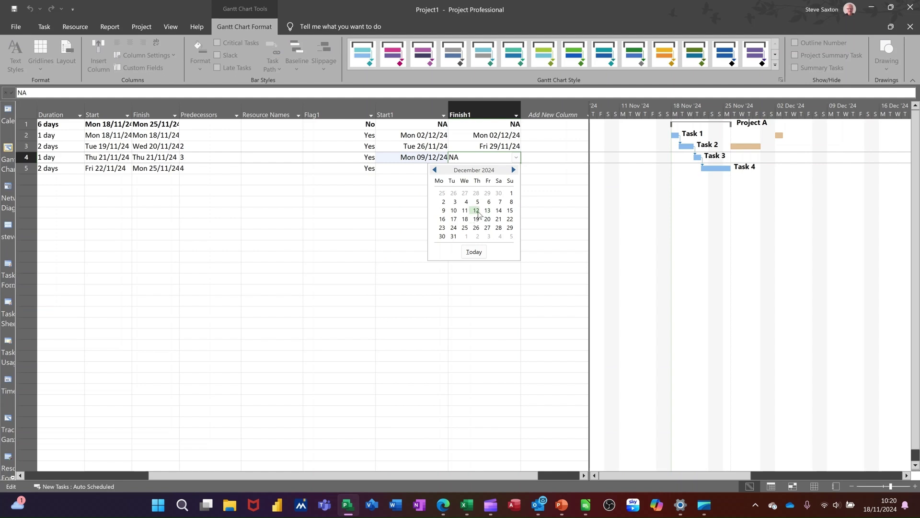
{"action": "left_click", "coordinate": [476, 210]}
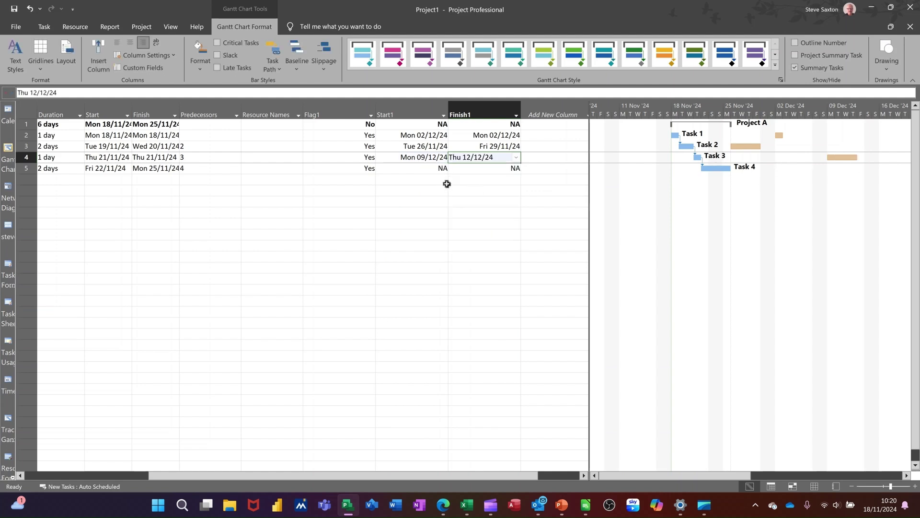
Set Task 4's Start1 to 3 December and Finish1 to 5 December
{"action": "left_click", "coordinate": [415, 170]}
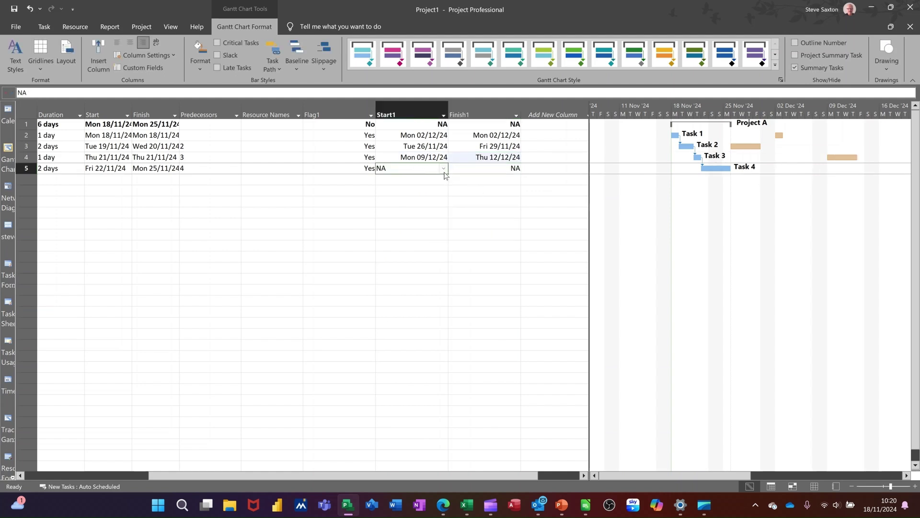
{"action": "left_click", "coordinate": [443, 169]}
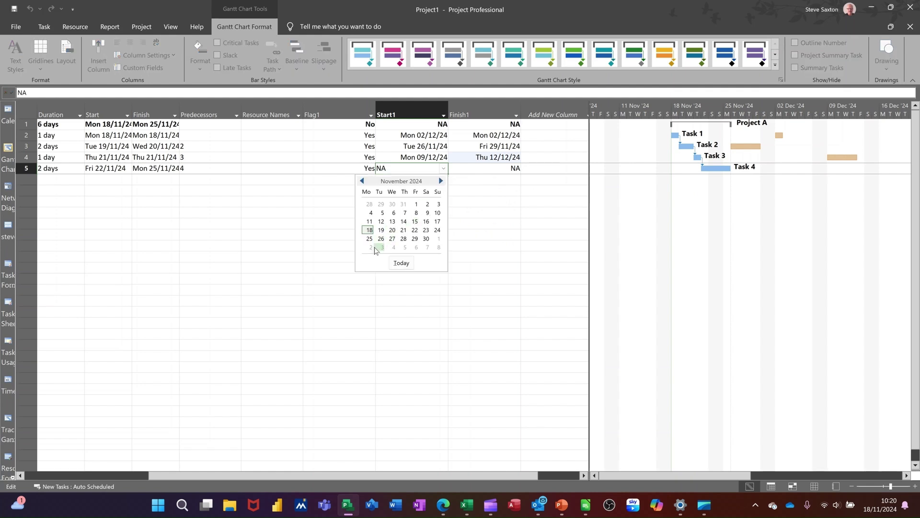
{"action": "left_click", "coordinate": [379, 247]}
{"action": "left_click", "coordinate": [511, 168]}
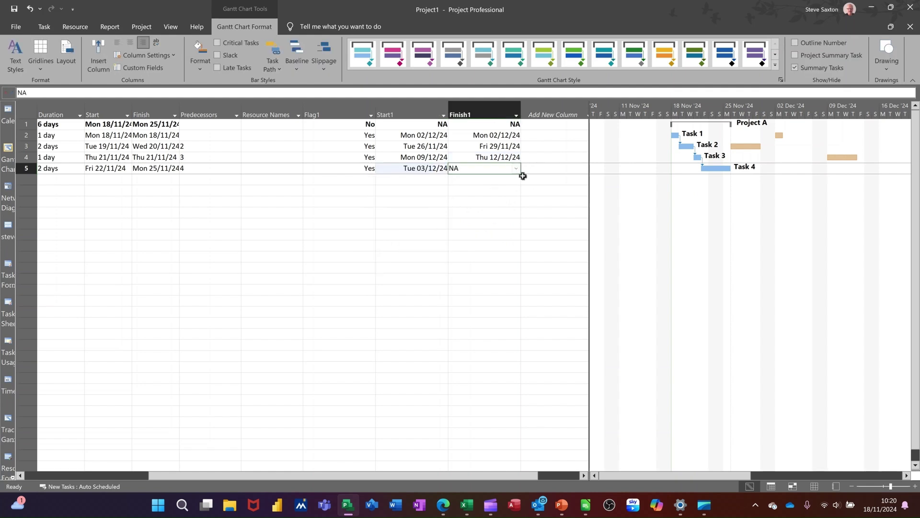
{"action": "left_click", "coordinate": [516, 168]}
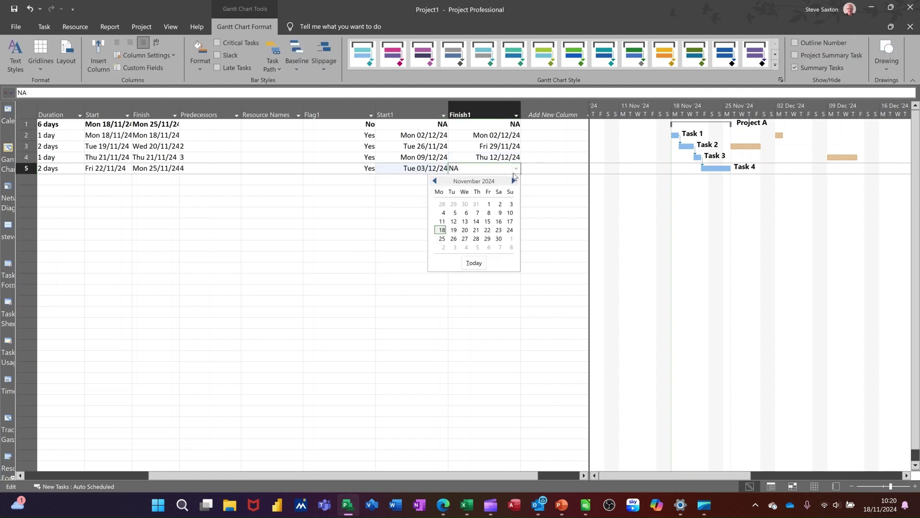
{"action": "left_click", "coordinate": [477, 247]}
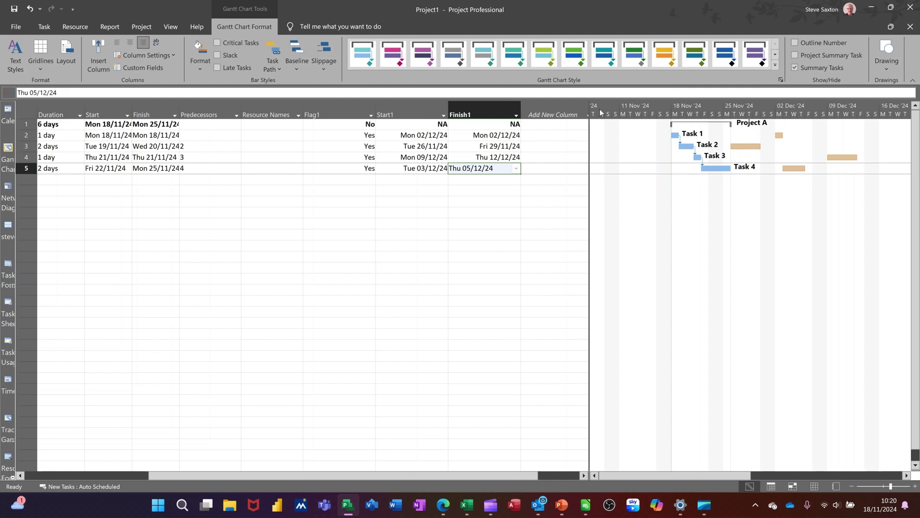
{"action": "left_click", "coordinate": [483, 178]}
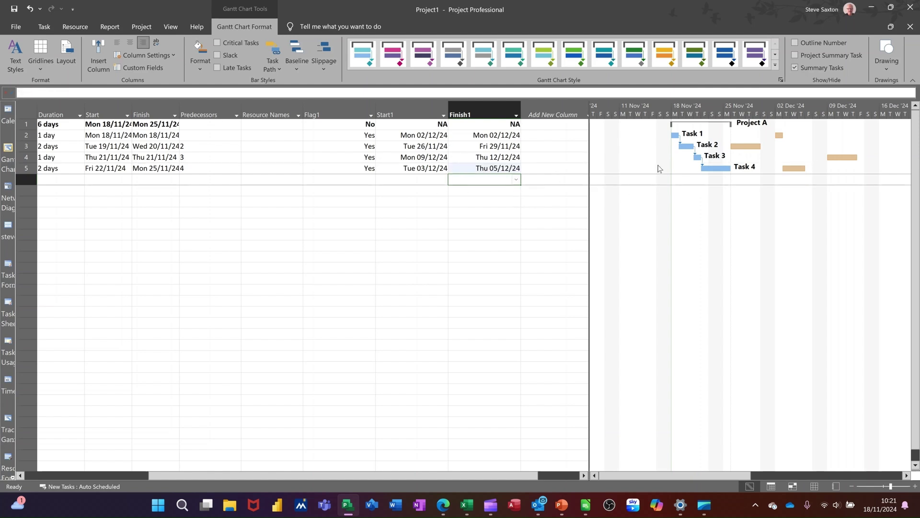